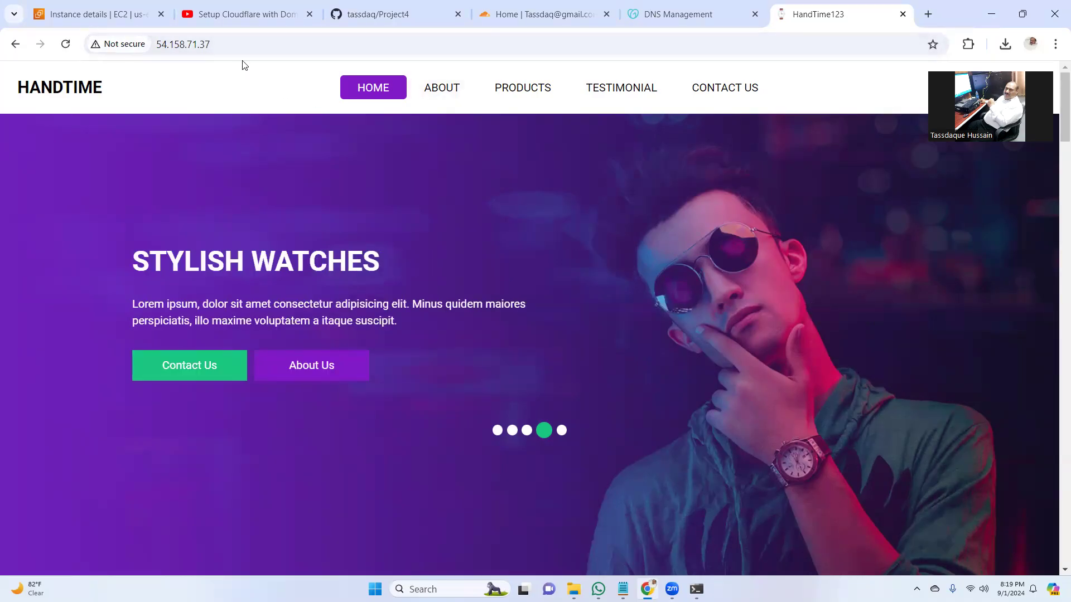
- Reload the HandTime site and confirm it loads over plain http at 54.158.71.37
click(282, 43)
key(Return)
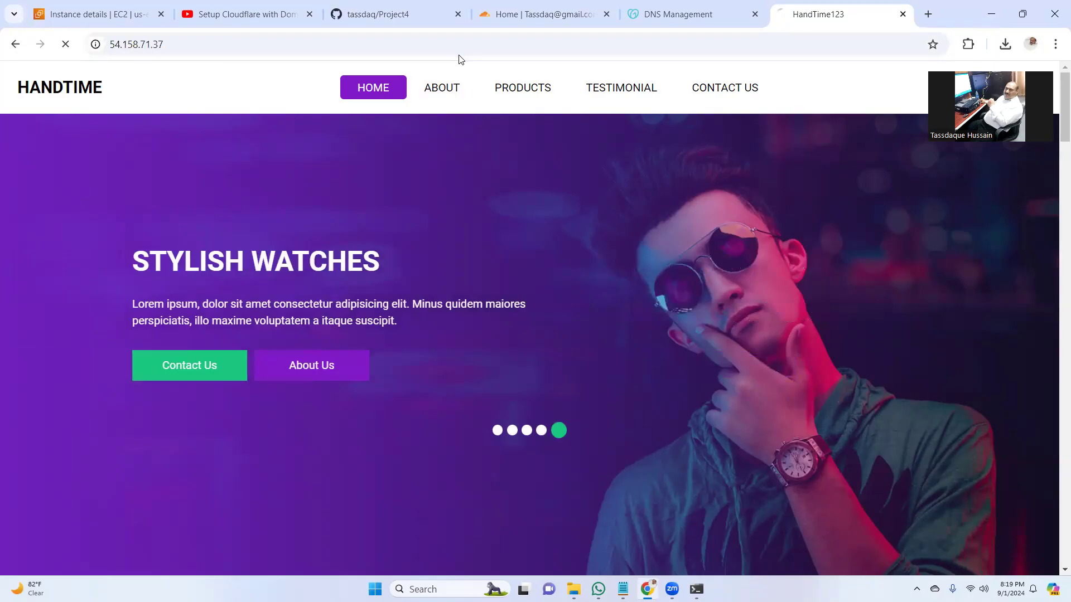
click(288, 40)
key(Left)
key(Left)
key(Left)
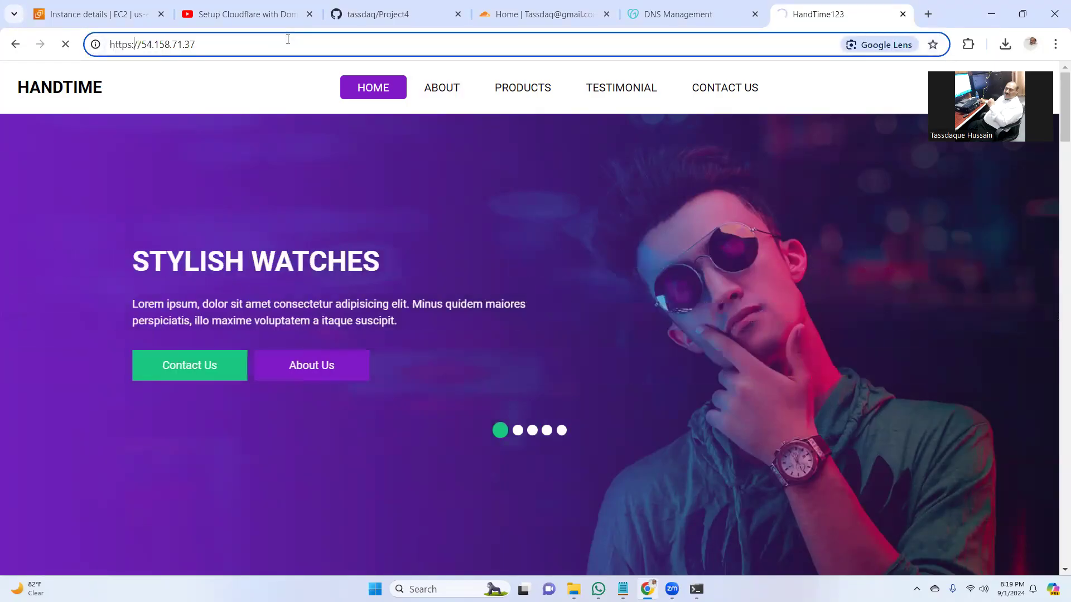
key(BackSpace)
key(Return)
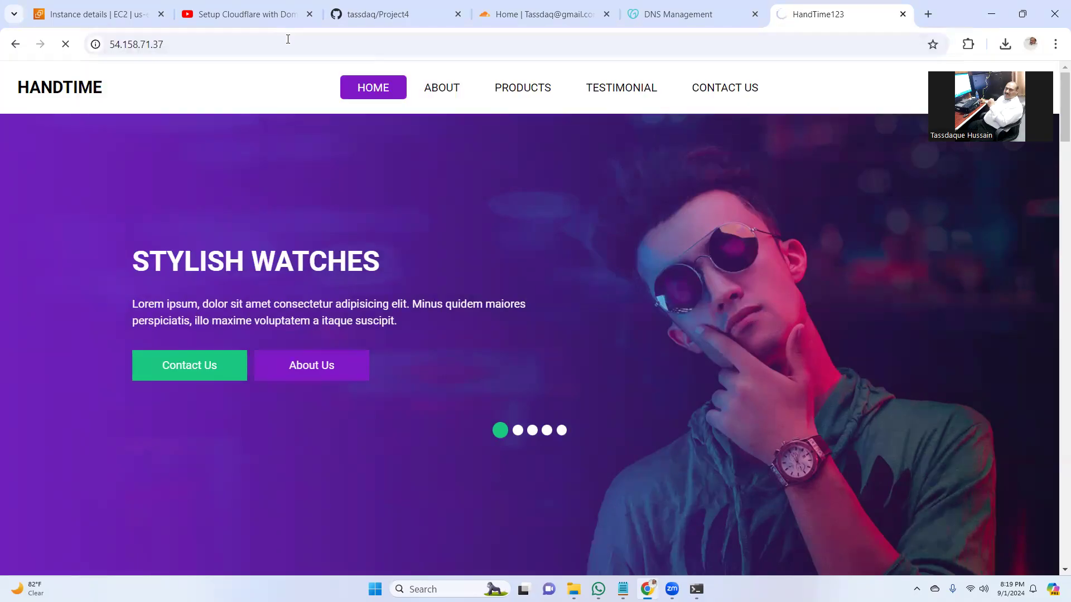
click(116, 16)
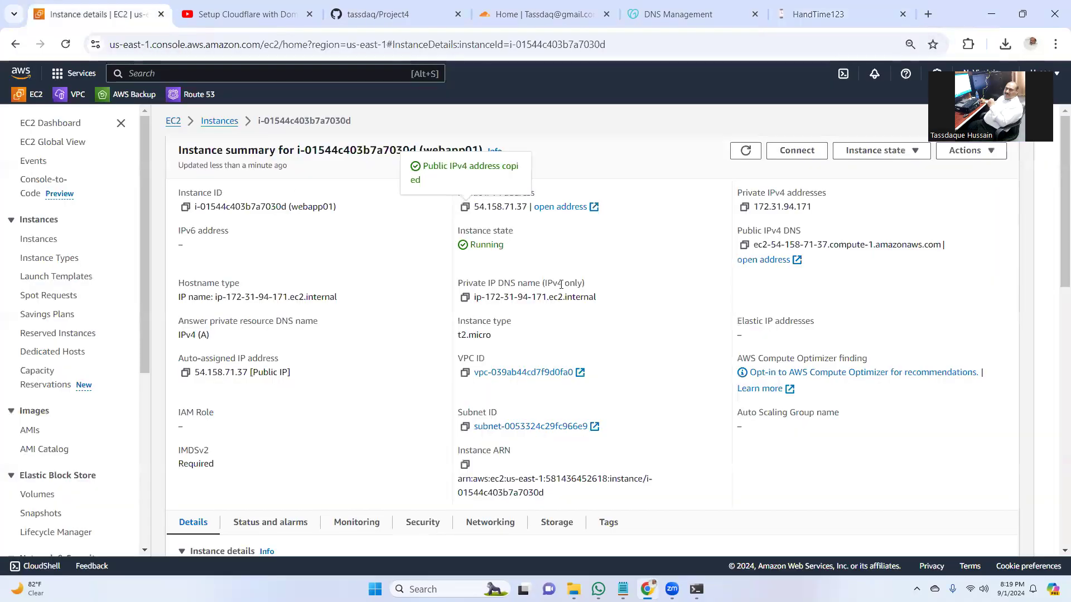
- Review the launch-wizard-1 security group's SSH and HTTP inbound rules, saving them unchanged
click(419, 526)
drag(1059, 246, 1055, 372)
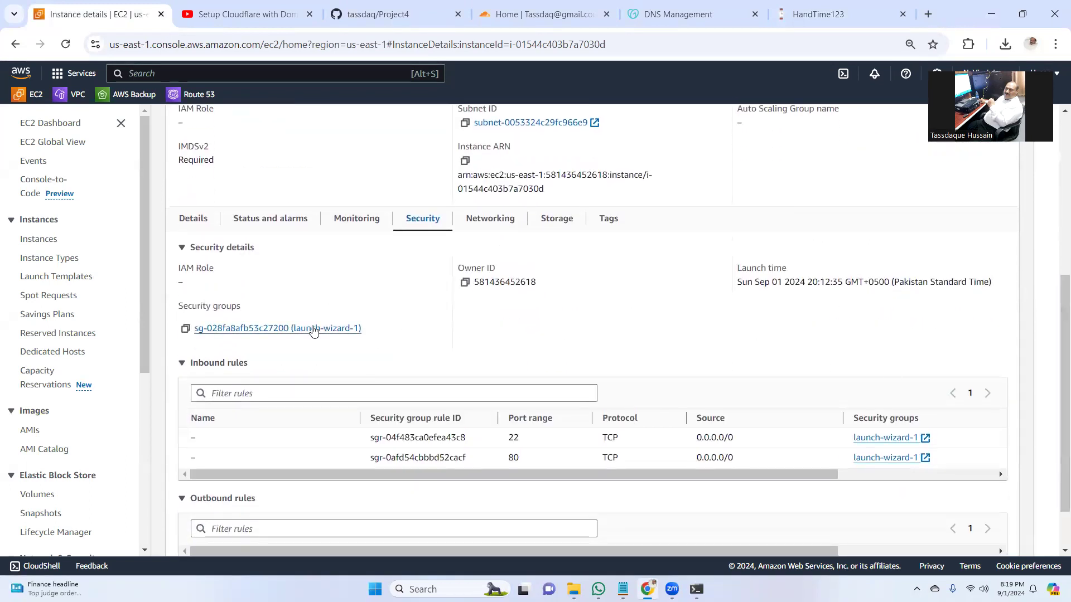
click(346, 329)
drag(1057, 273, 1054, 372)
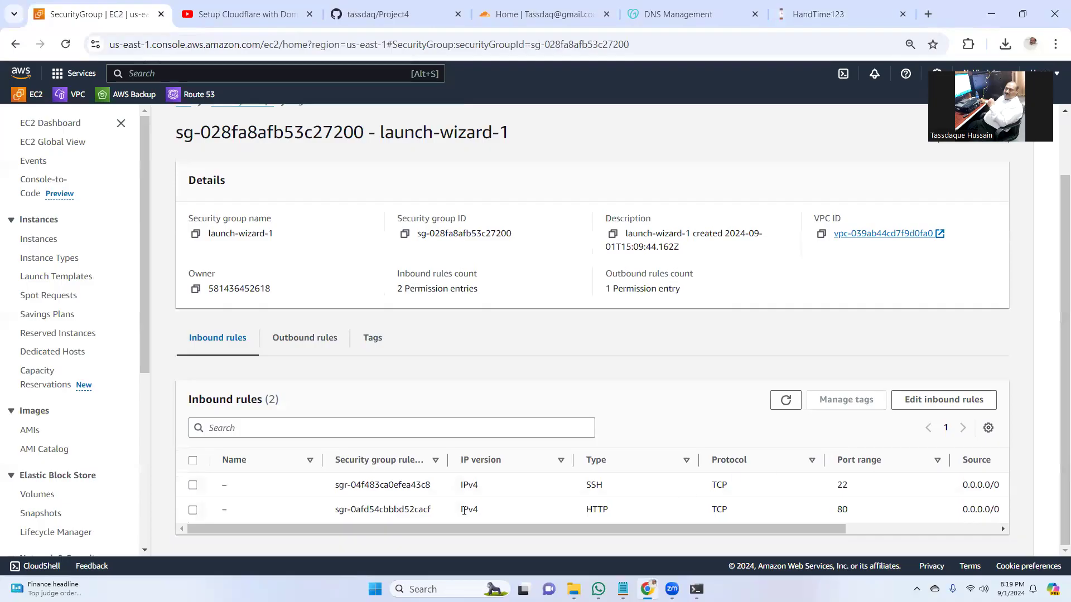
click(948, 400)
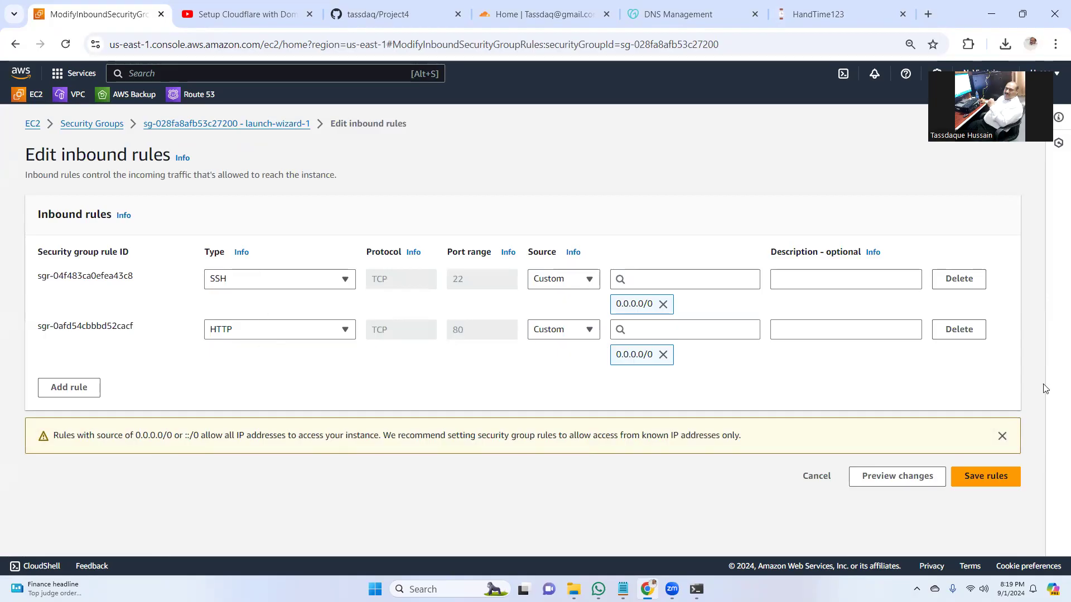
click(984, 477)
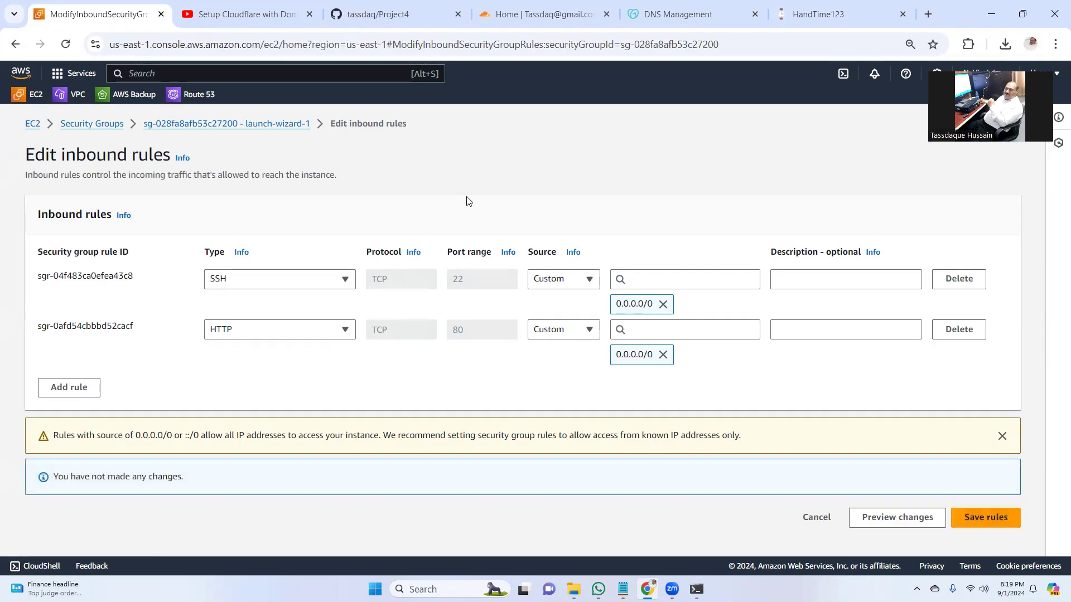
click(35, 96)
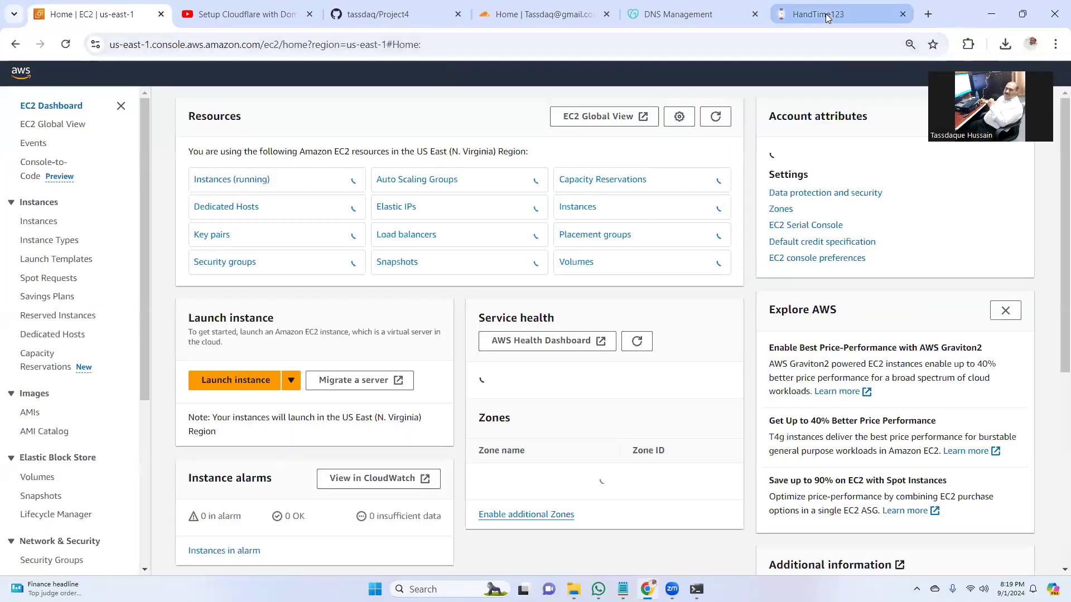
click(826, 19)
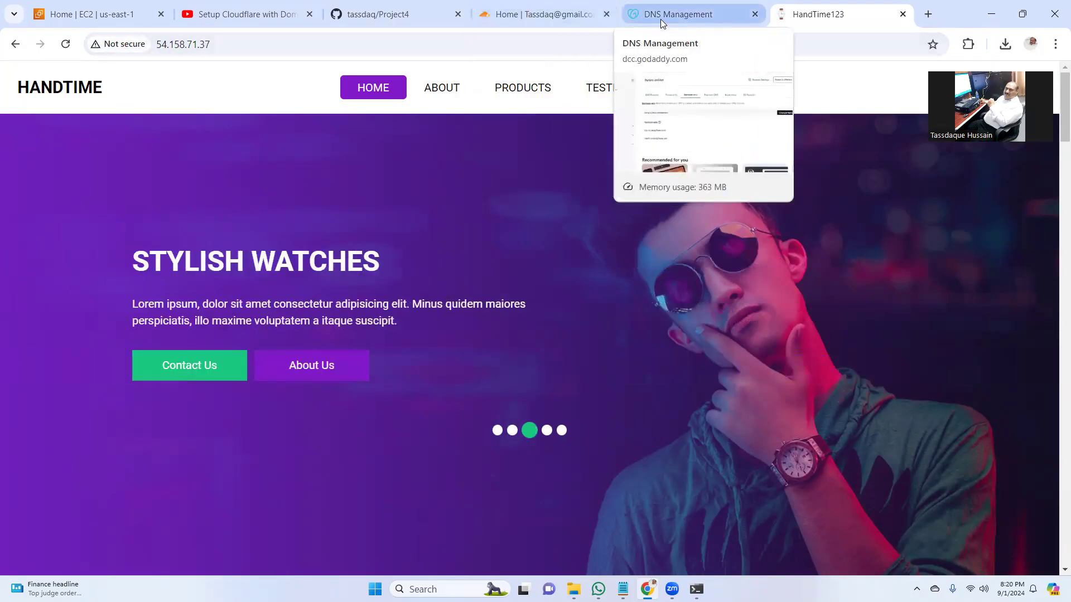
- Copy the site's IP address 54.158.71.37 from the address bar
click(158, 44)
right_click(197, 49)
click(263, 177)
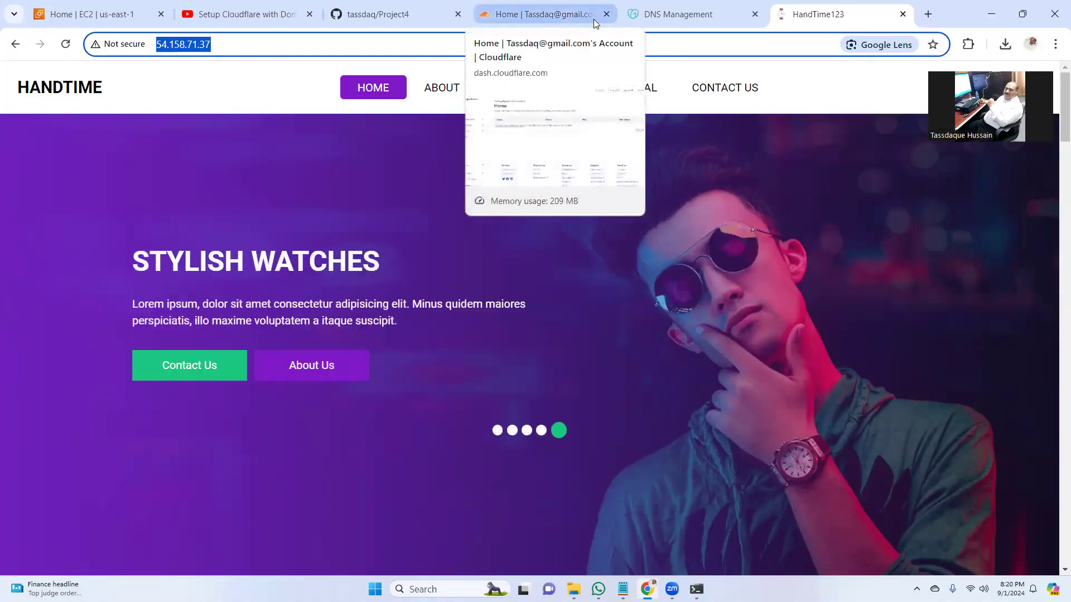
- Switch hysec.online's GoDaddy nameservers to 'I'll use my own nameservers'
click(676, 18)
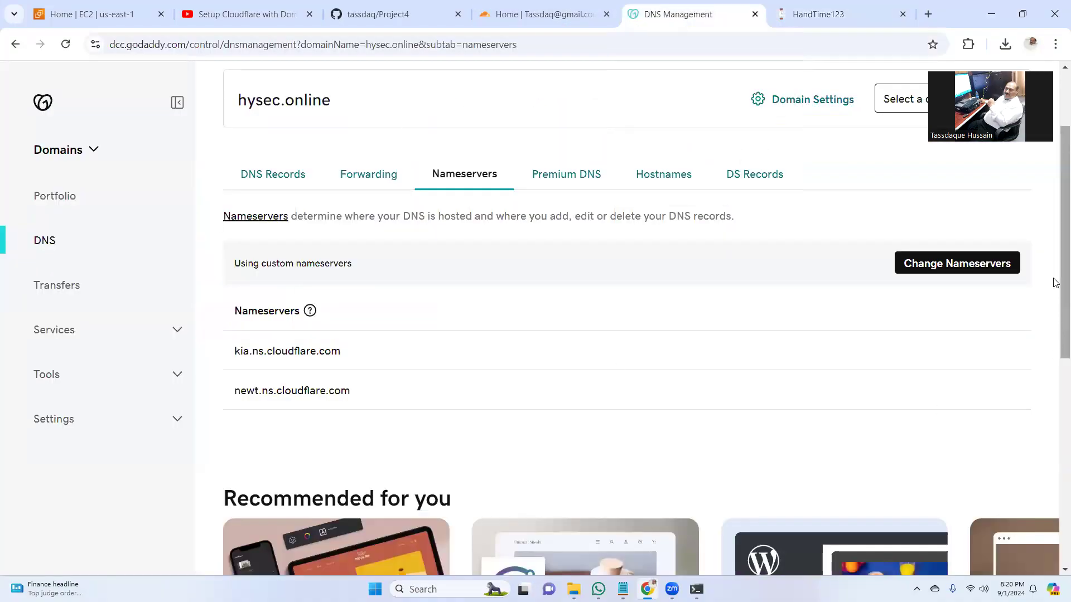
click(953, 262)
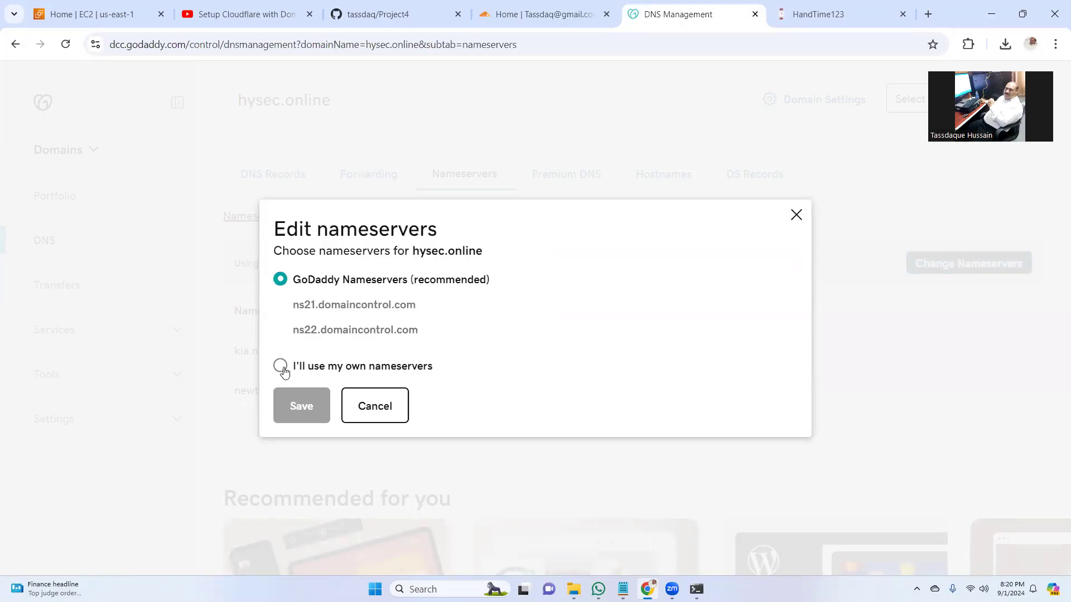
click(280, 367)
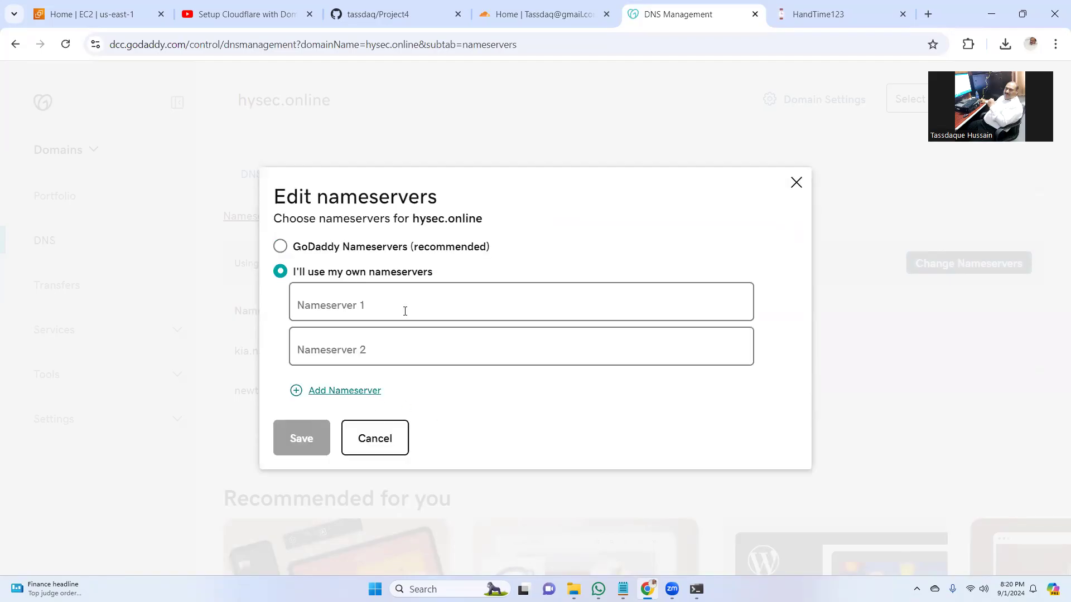
click(524, 15)
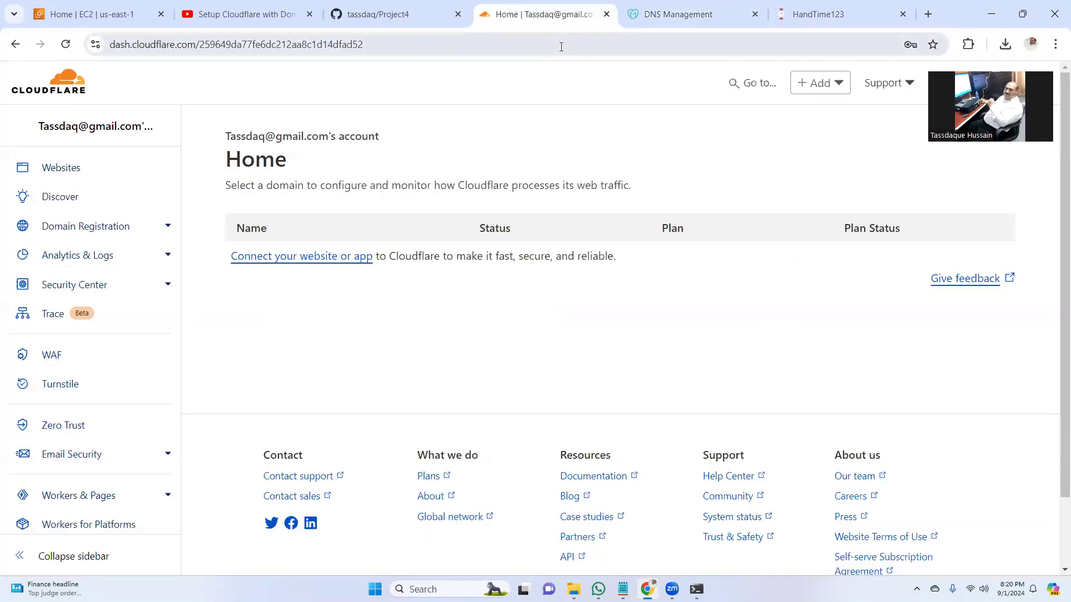
- Enter hysec.online as the new website to connect in Cloudflare
click(328, 257)
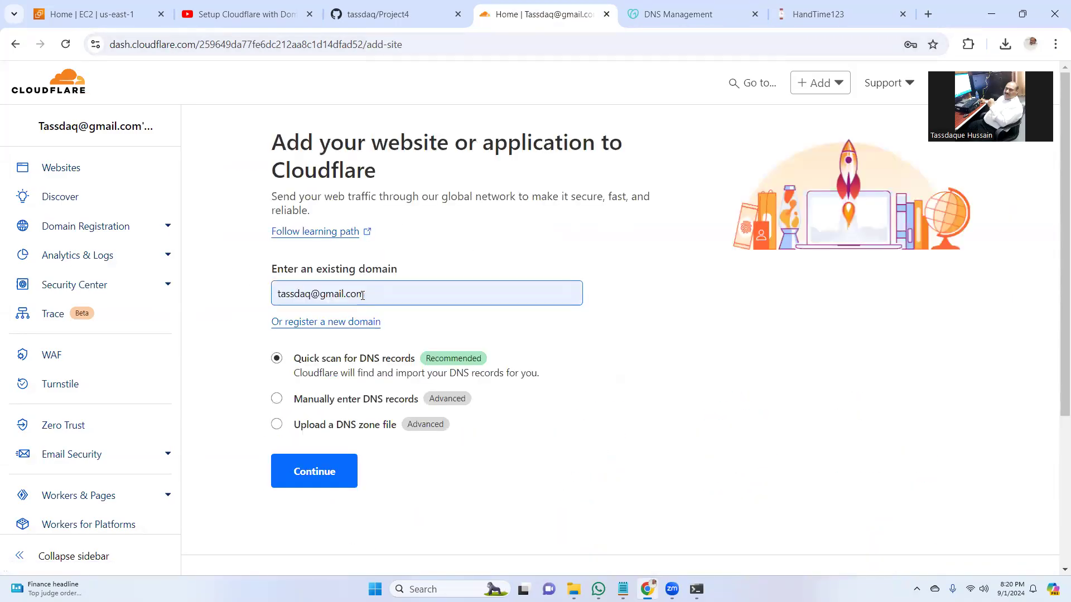
click(369, 293)
click(683, 14)
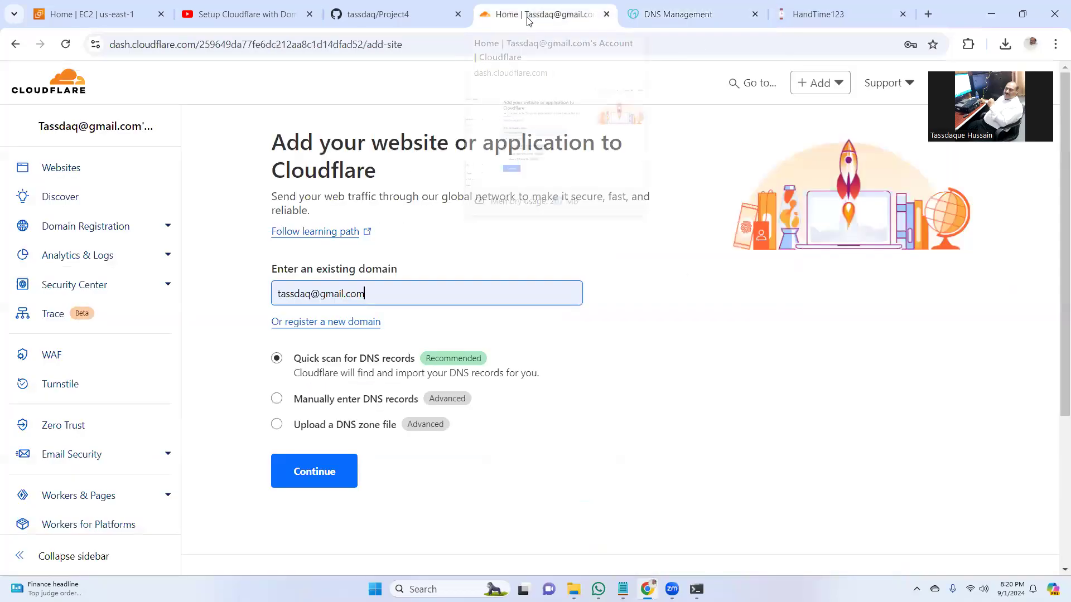
click(529, 21)
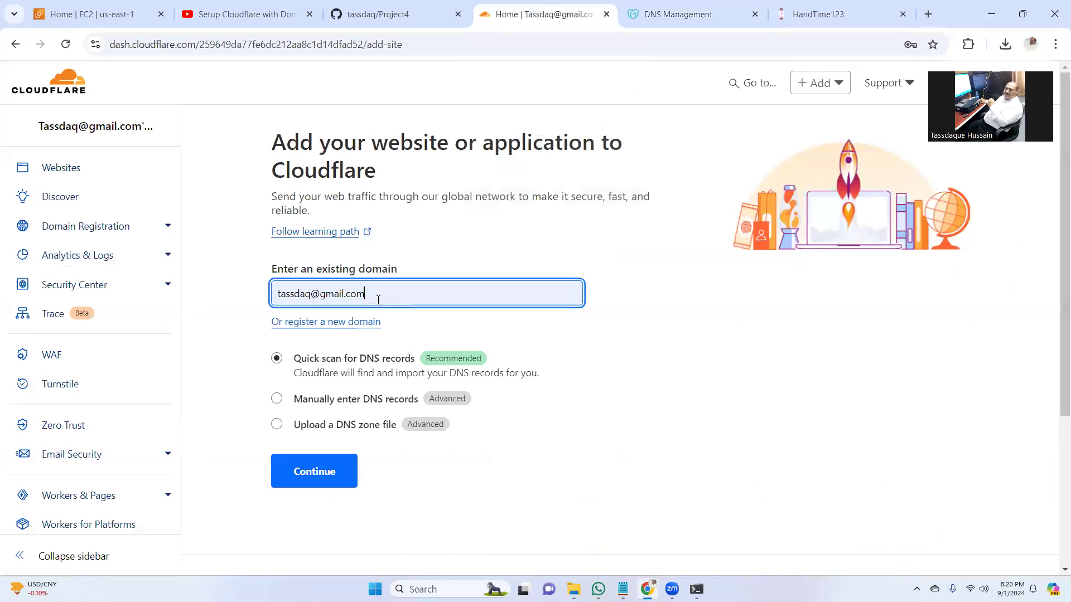
triple_click(317, 299)
text(on)
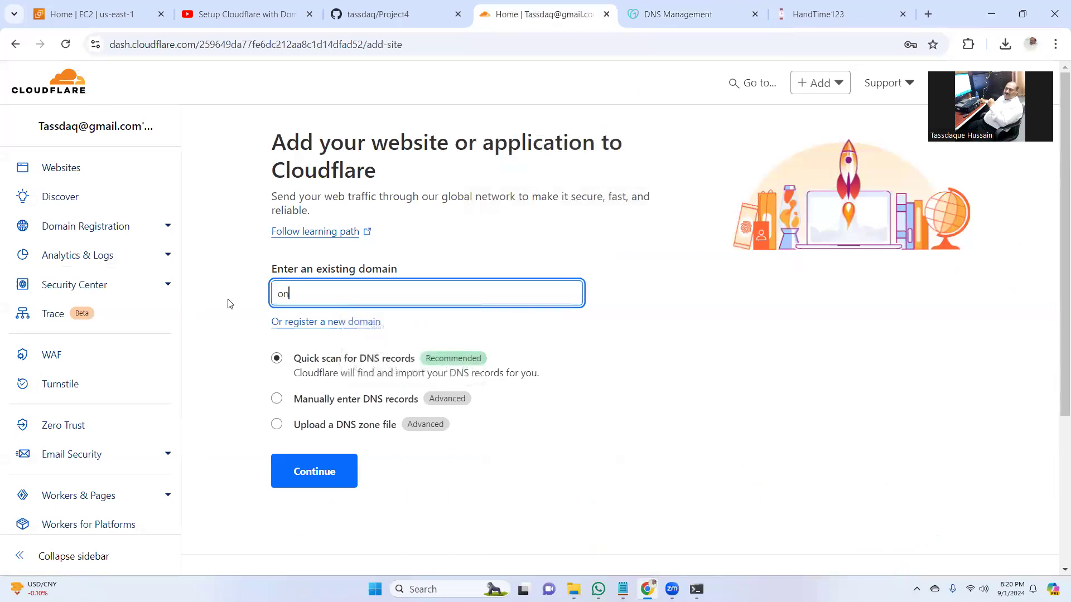
key(BackSpace)
key(BackSpace)
text(hy)
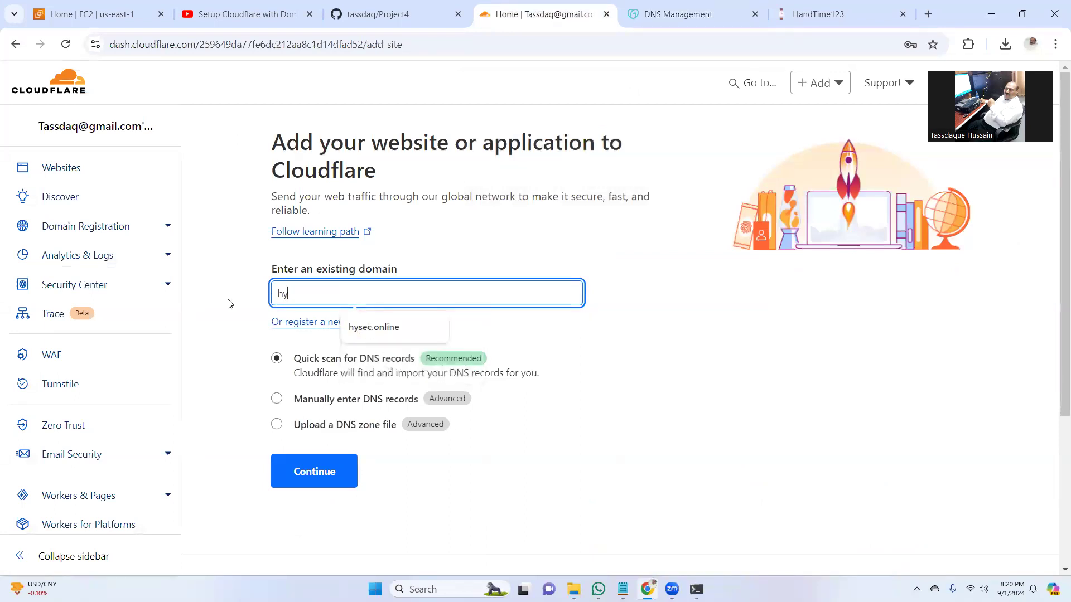
text(sec.online)
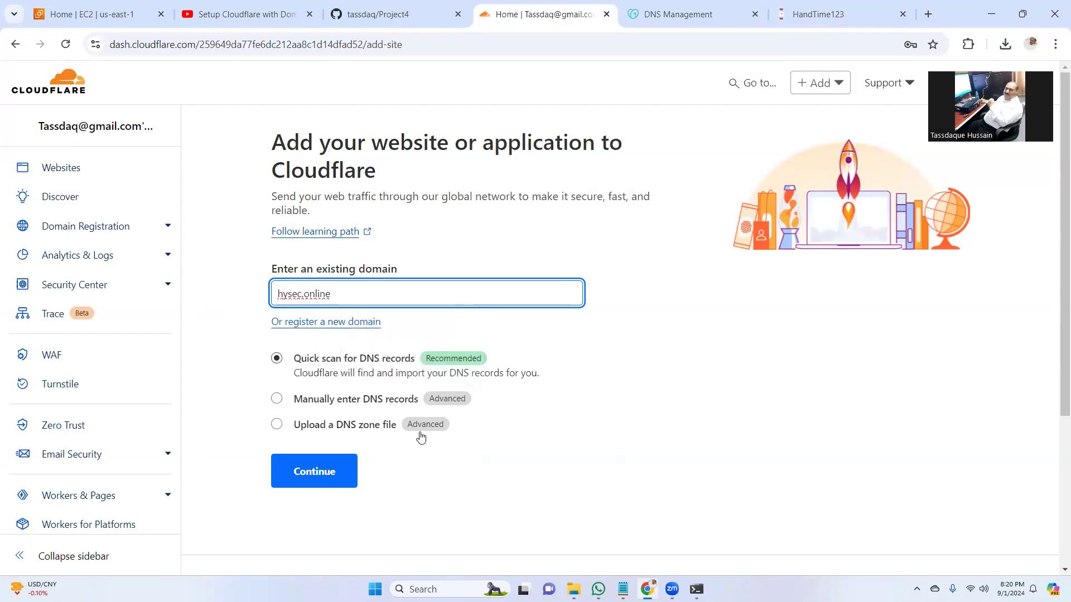
- Continue with a Quick scan of DNS records and choose the Free plan
click(322, 482)
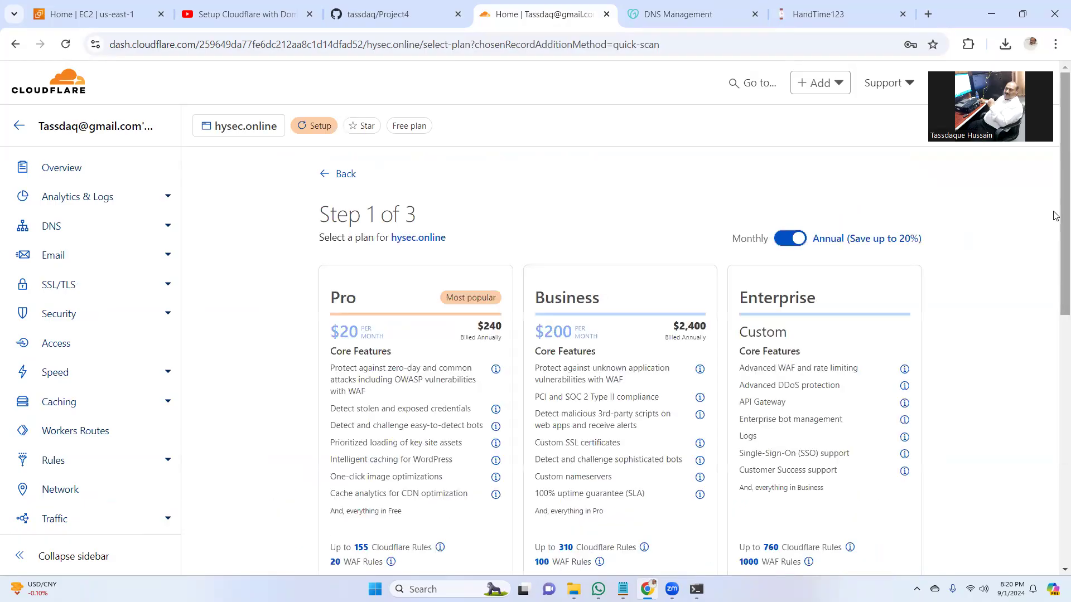
scroll(535, 318, down, 6)
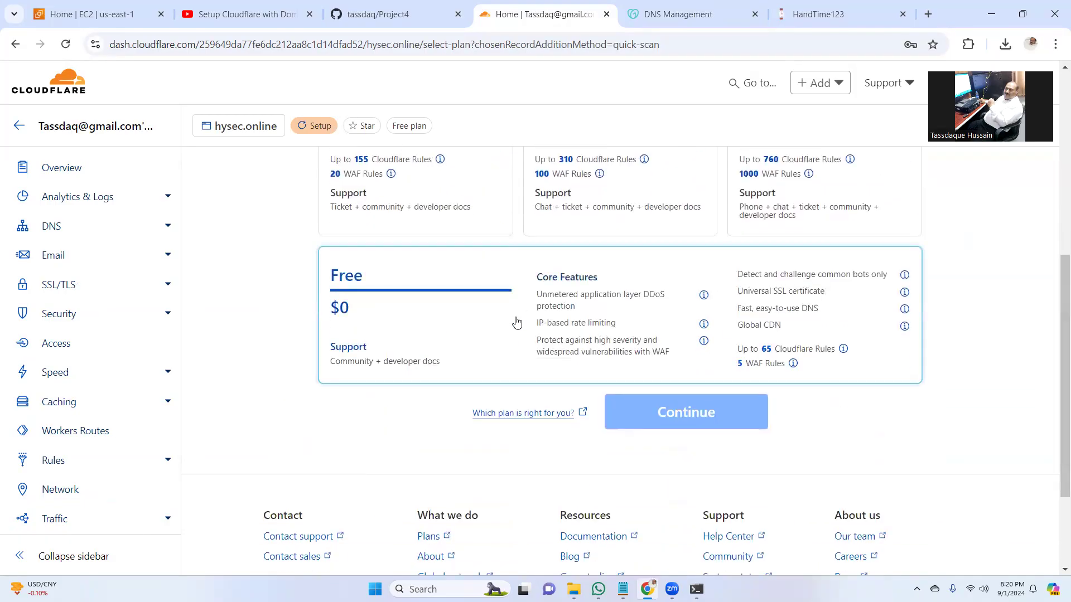
click(683, 415)
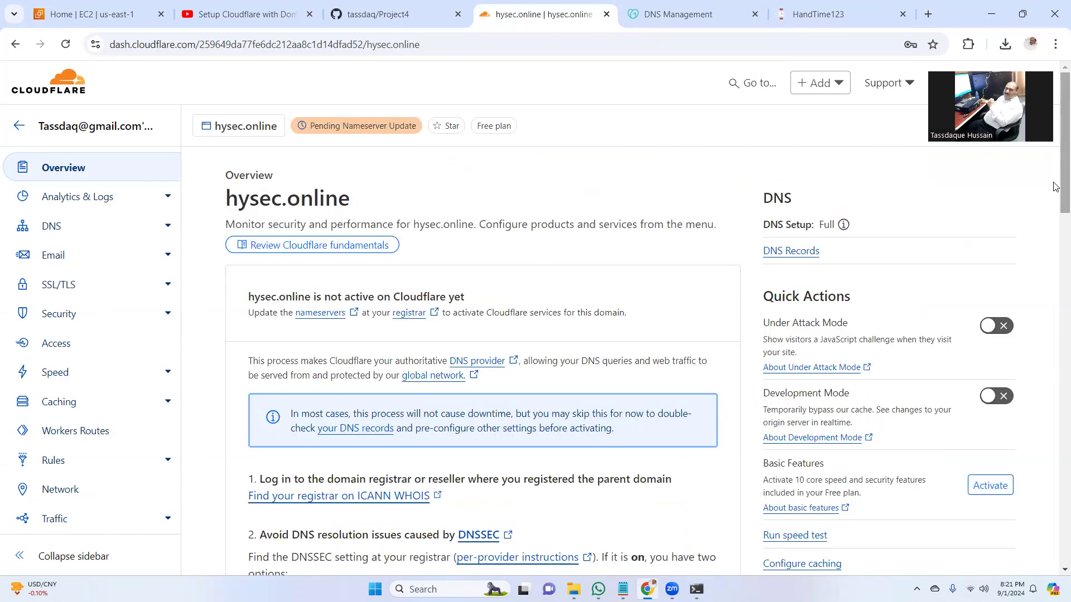
- Paste carla.ns.cloudflare.com and rory.ns.cloudflare.com into GoDaddy's two nameserver fields
scroll(1056, 248, down, 4)
scroll(1055, 256, down, 3)
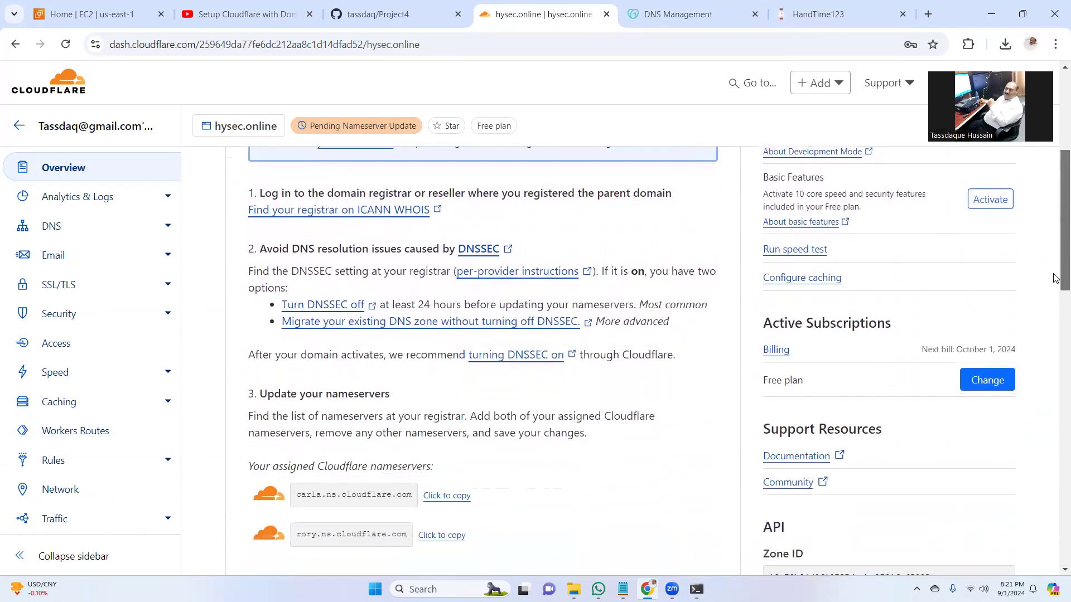
click(439, 329)
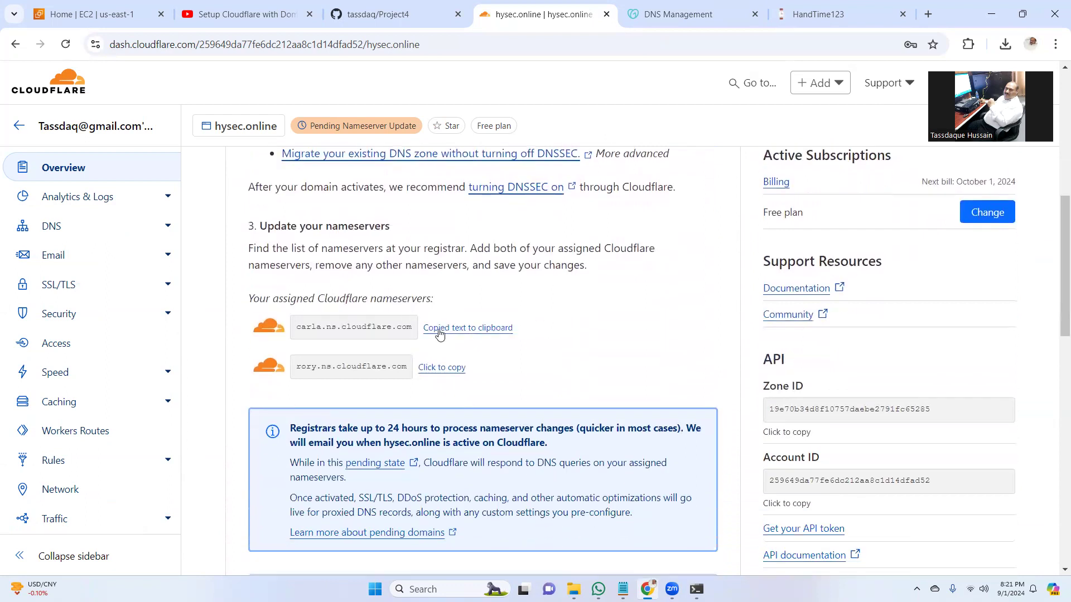
click(685, 18)
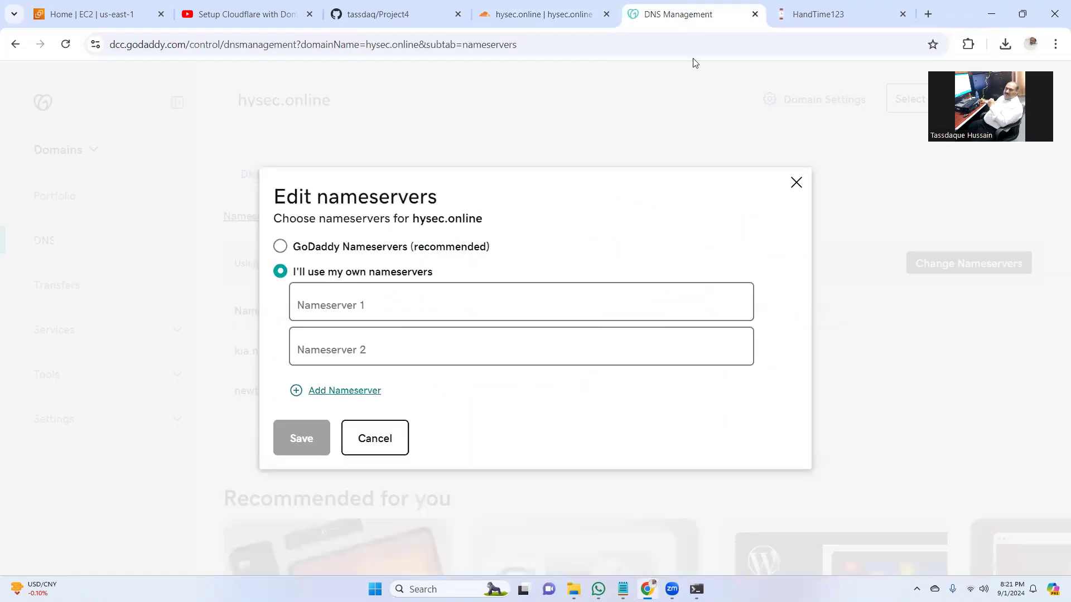
click(439, 299)
key(ctrl+v)
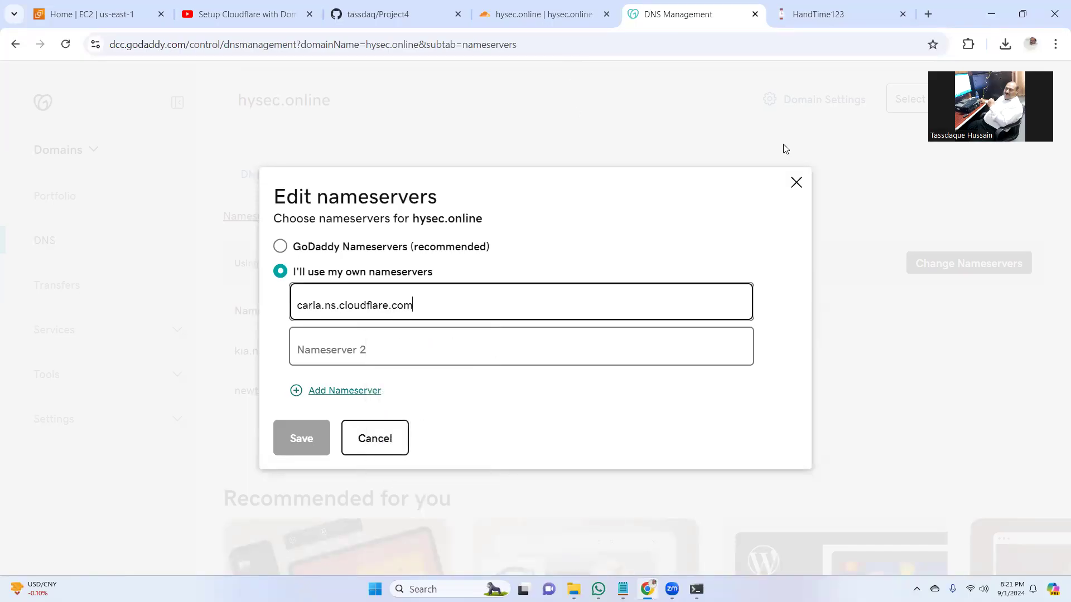
click(517, 15)
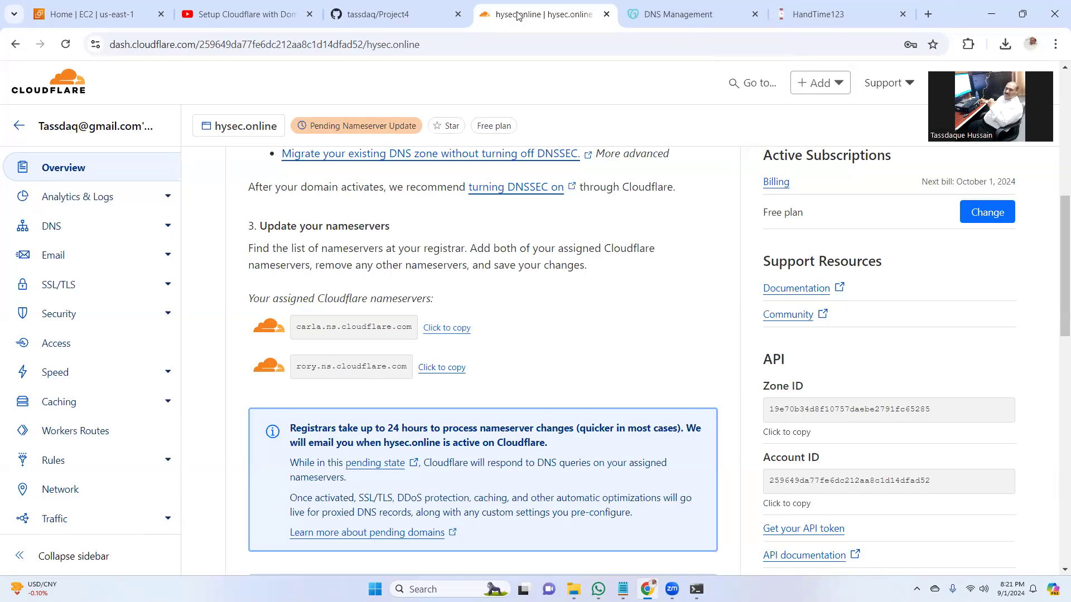
click(442, 368)
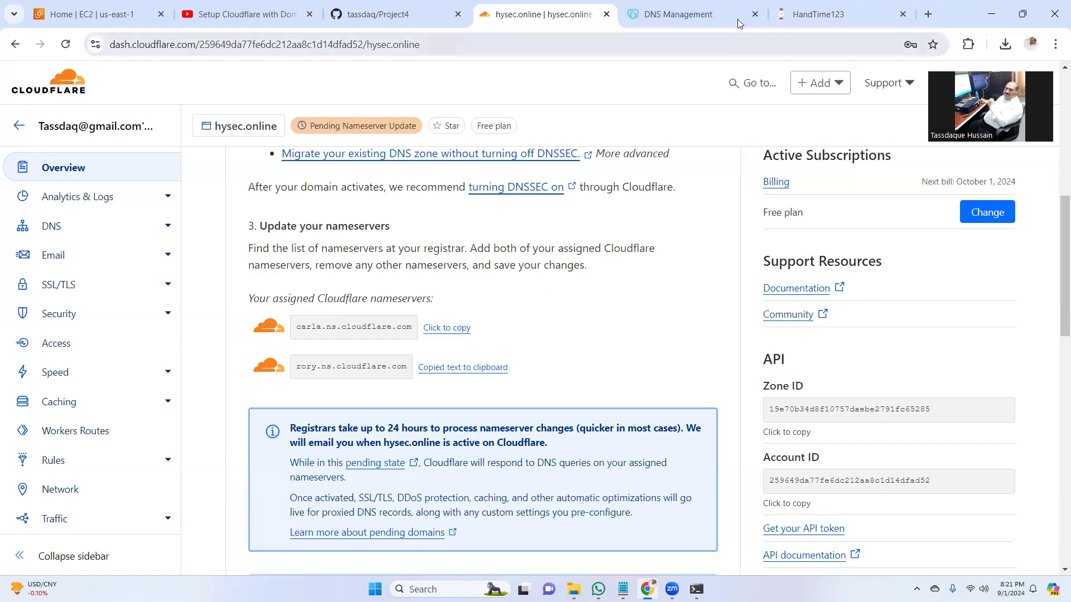
click(718, 17)
click(428, 348)
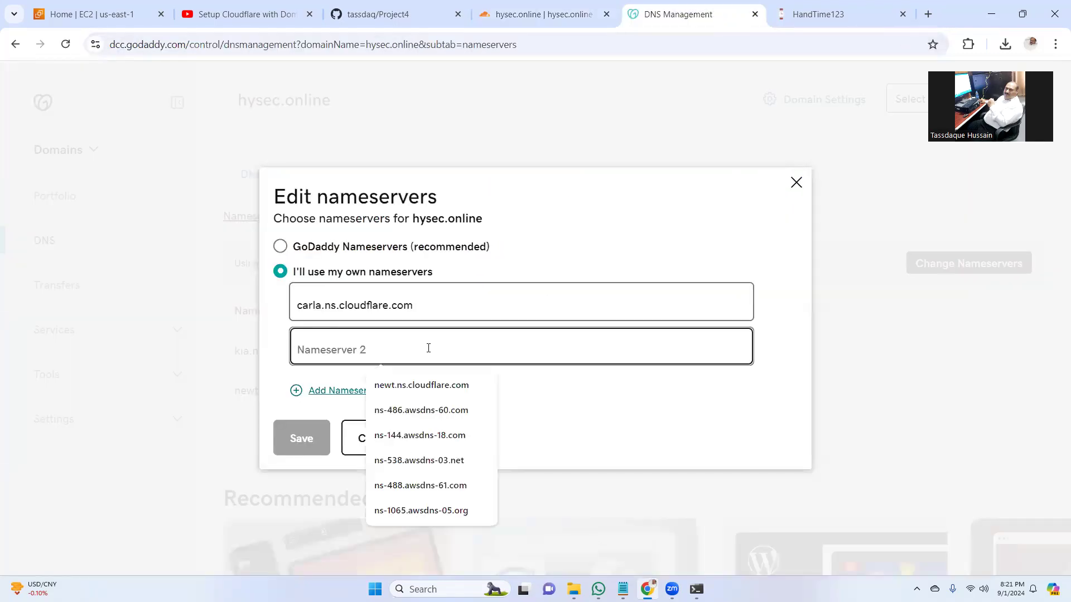
key(ctrl+v)
- Save and confirm the custom nameservers, then reload to verify them
click(300, 439)
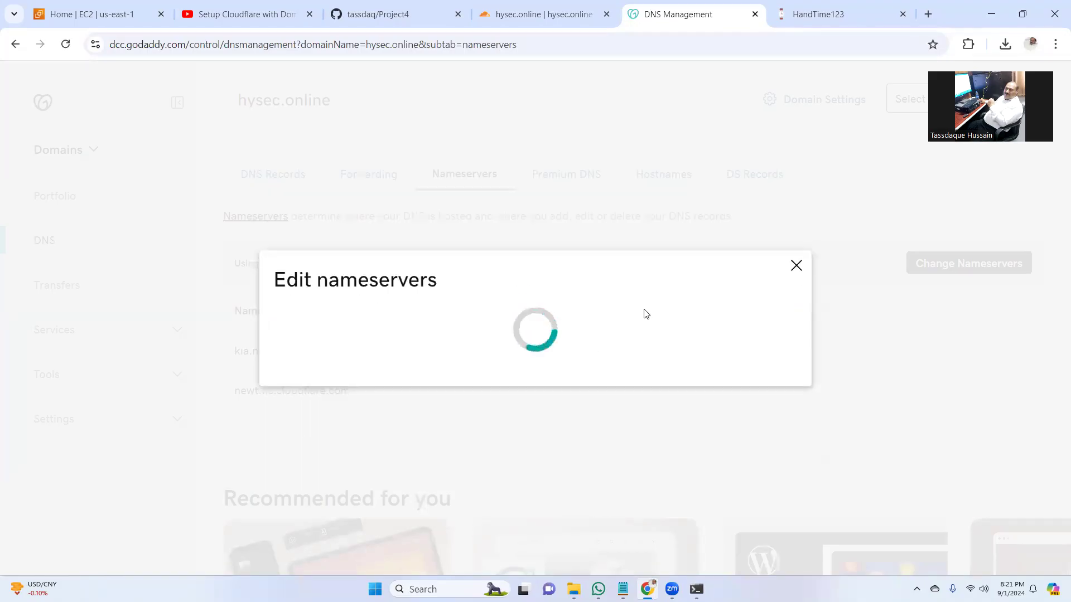
click(162, 378)
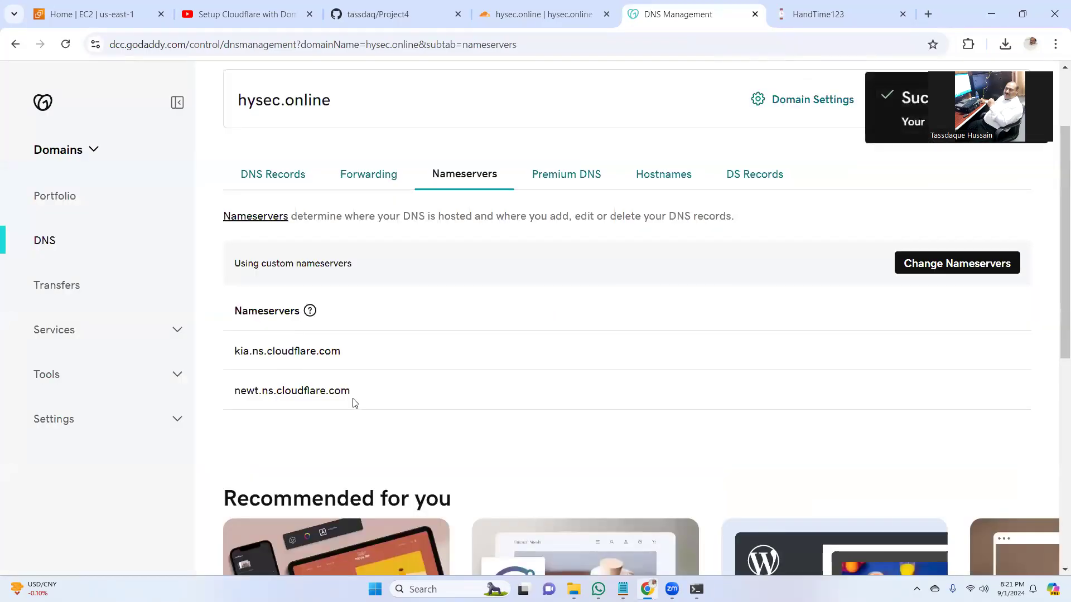
click(66, 44)
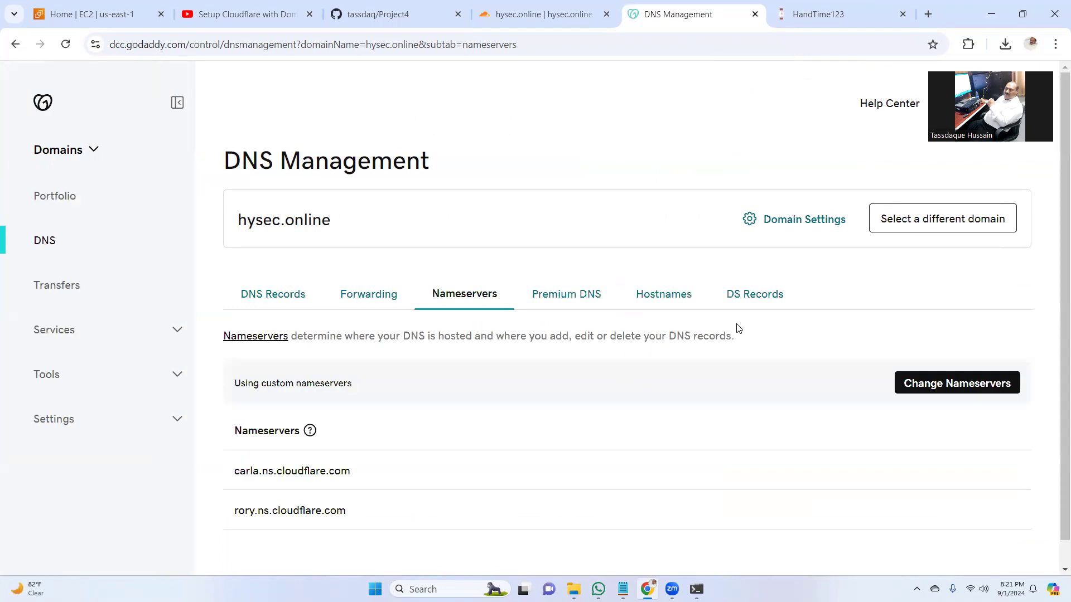
scroll(345, 505, down, 1)
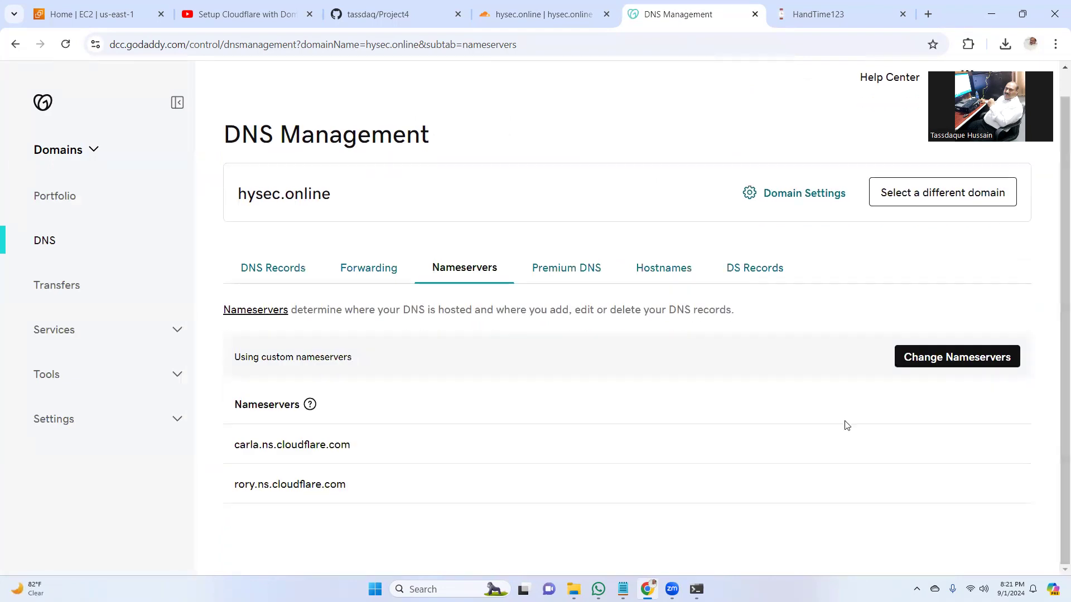
click(555, 19)
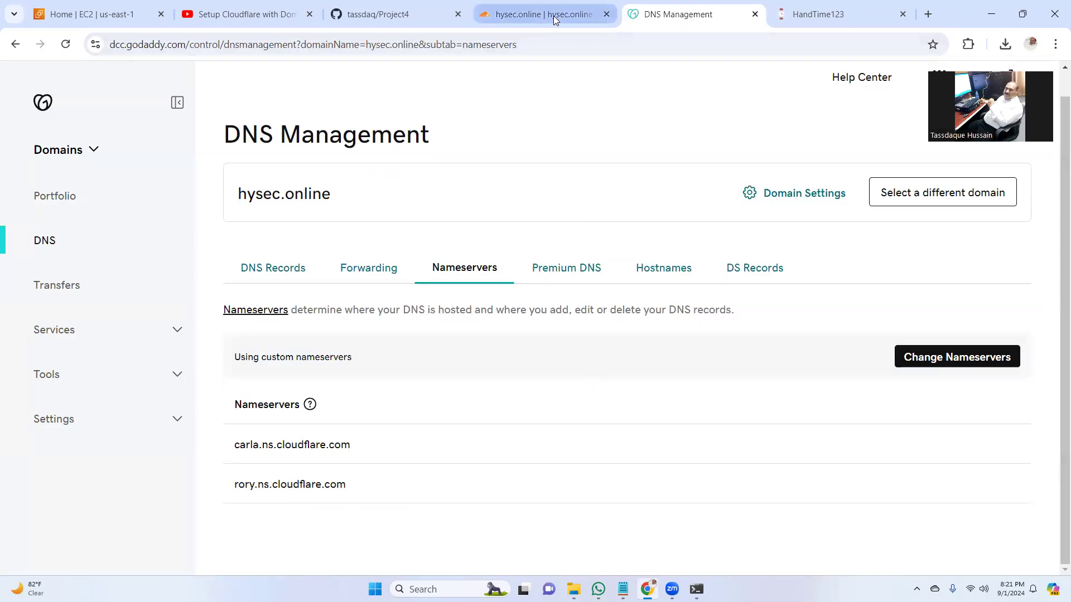
- Check the setup tutorial and the HandTime site's IP address before reviewing DNS records
scroll(1052, 335, down, 4)
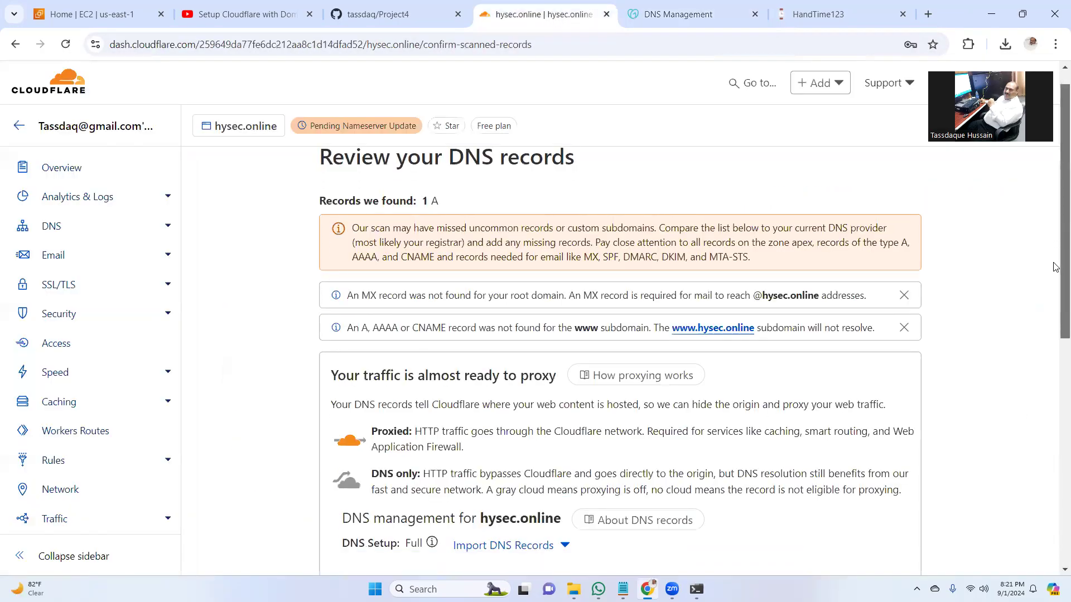
scroll(1053, 356, down, 2)
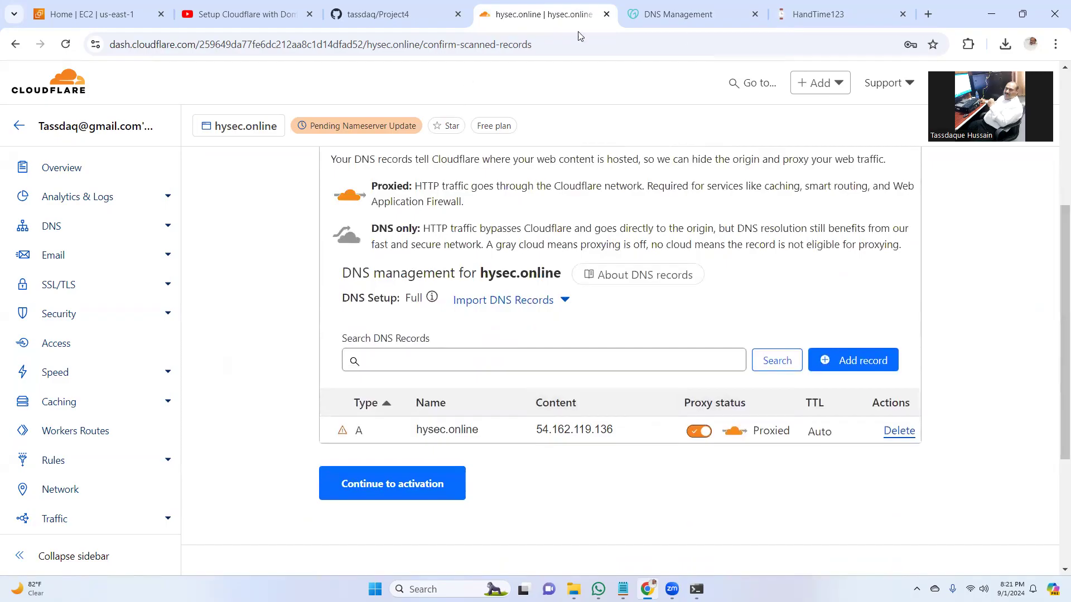
click(246, 16)
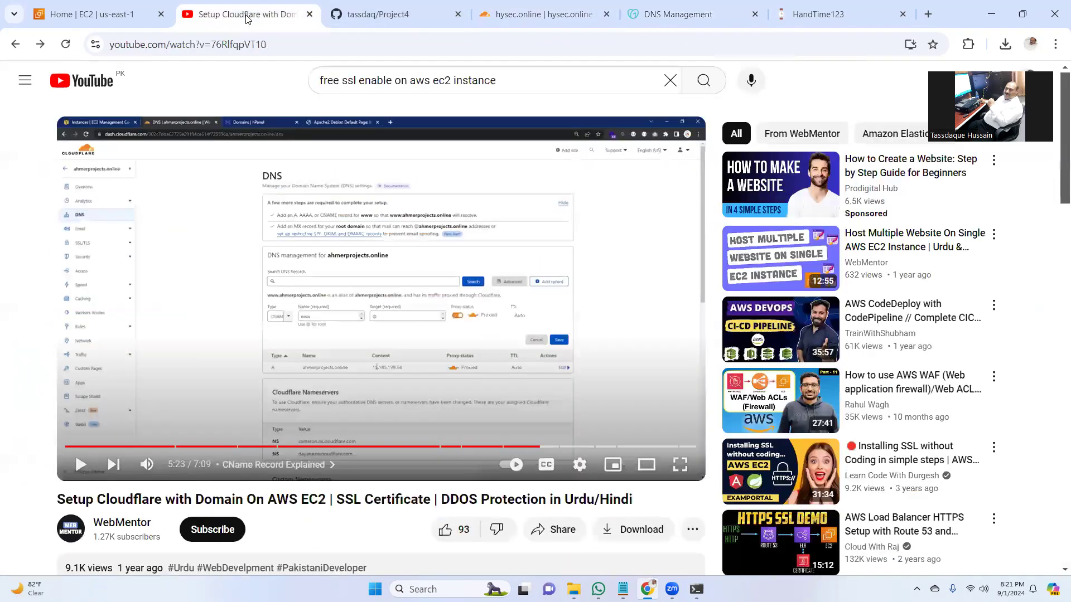
click(826, 19)
click(263, 44)
click(265, 46)
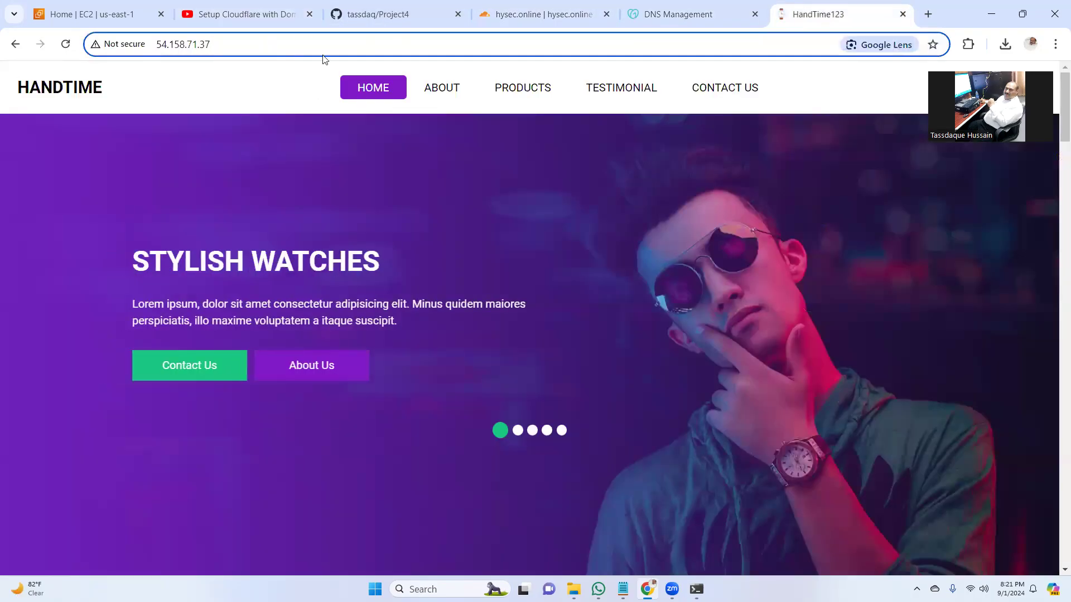
click(551, 17)
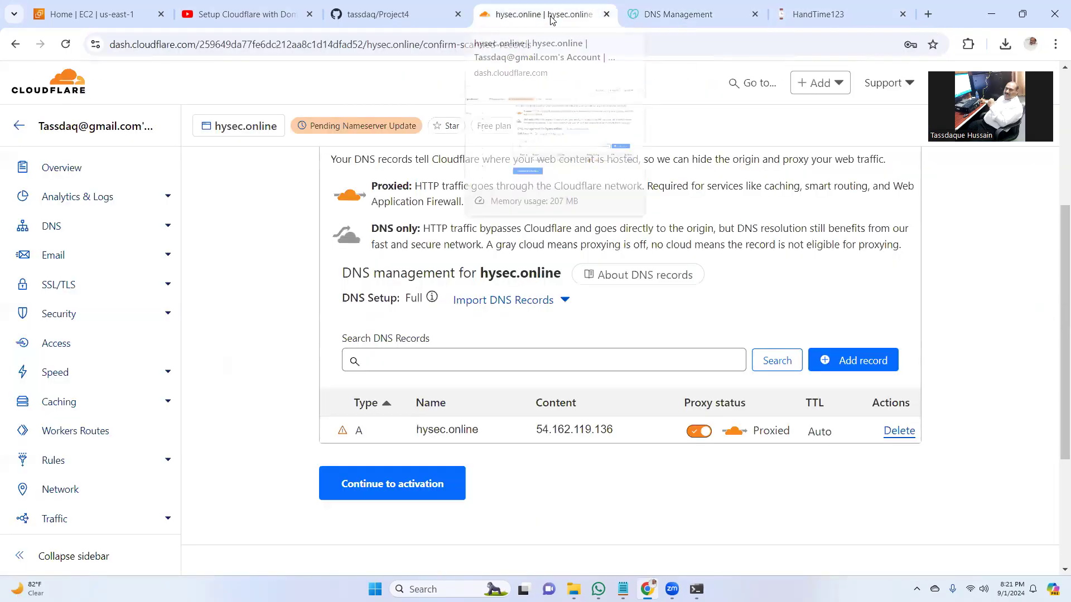
- Delete the scanned A record pointing to 54.162.119.136 and continue to activation
click(899, 431)
click(784, 385)
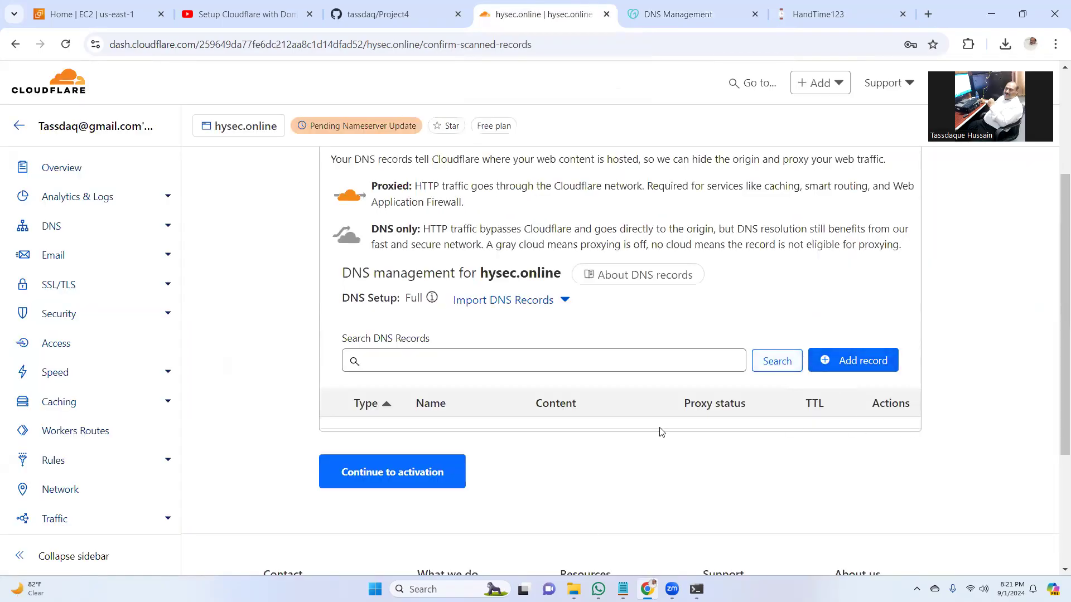
drag(1062, 305, 1055, 342)
click(395, 401)
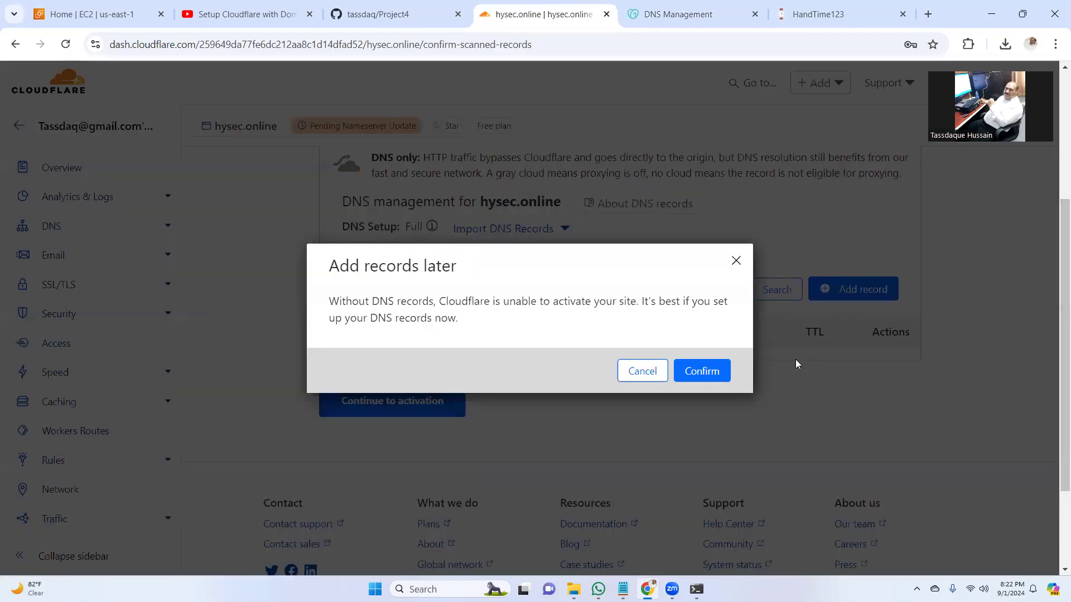
- Confirm adding DNS records later and finish the Change your nameservers instructions
click(702, 371)
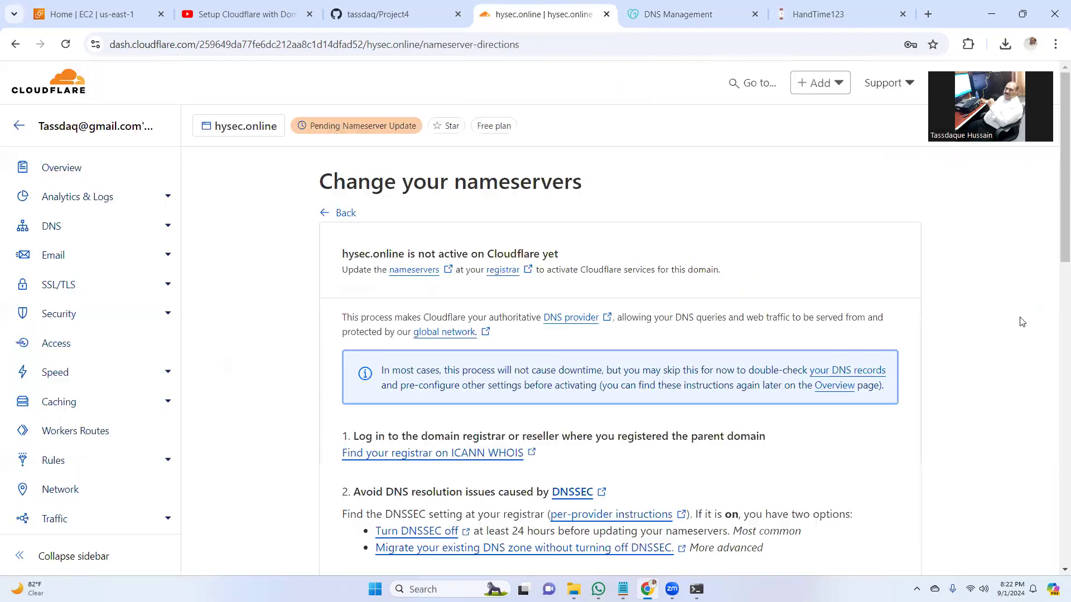
scroll(1055, 302, down, 10)
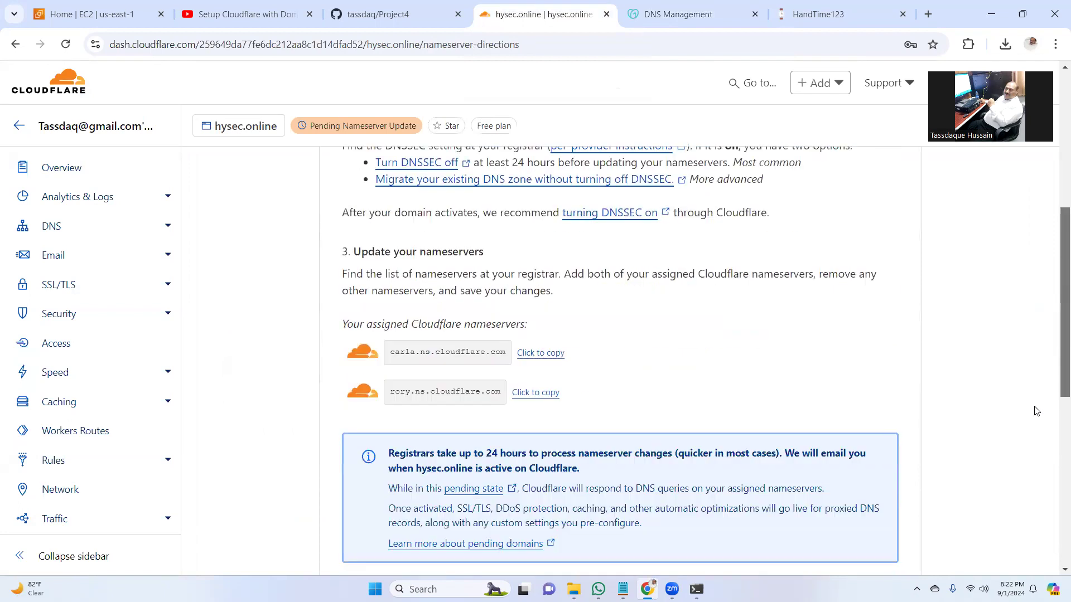
scroll(1034, 484, down, 2)
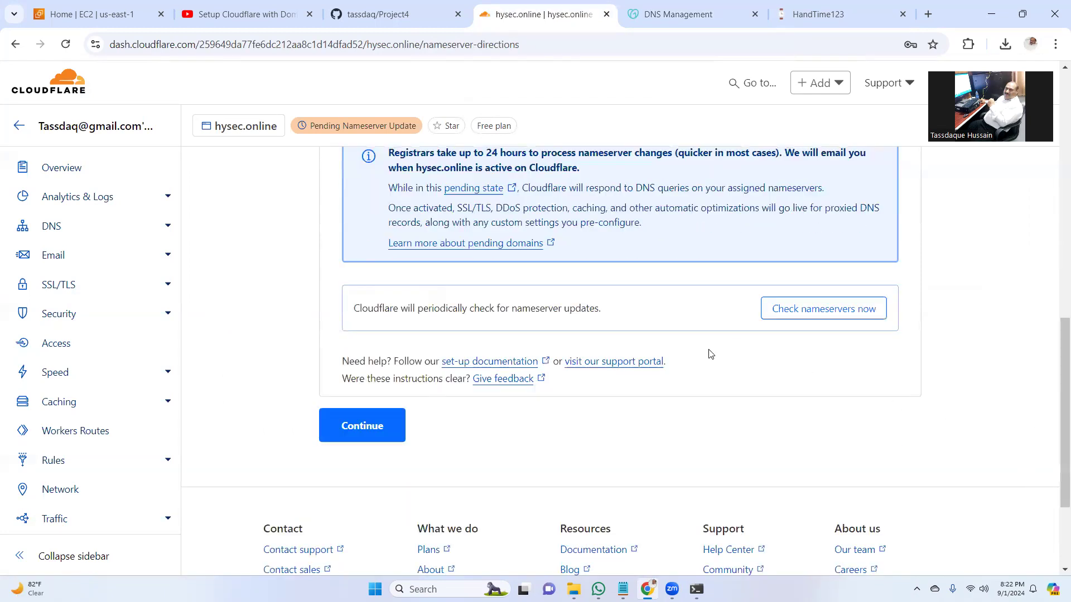
click(362, 426)
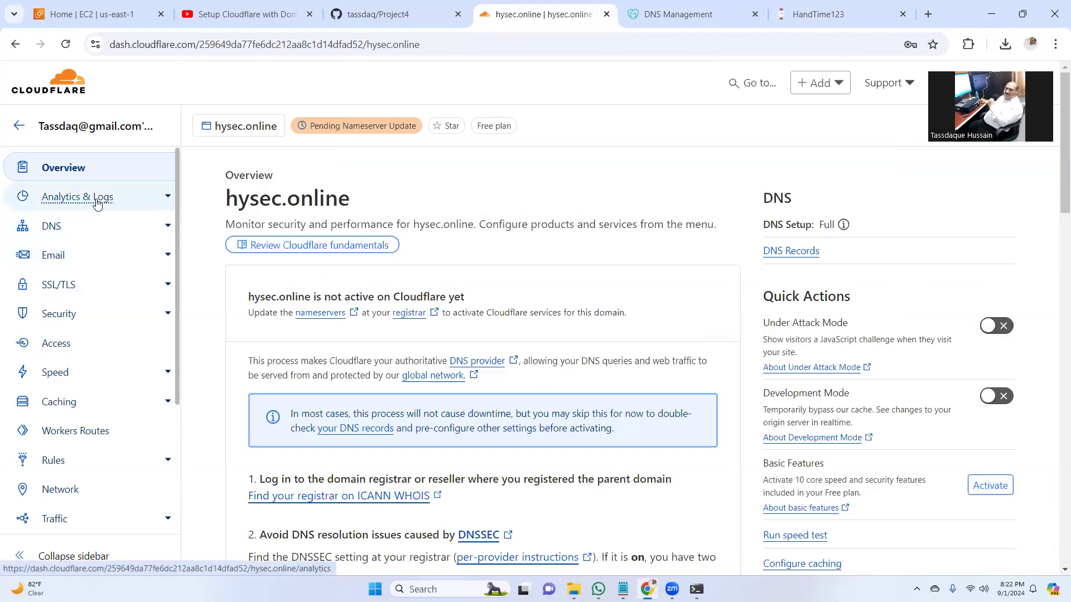
- Open Review settings under Recommendations on hysec.online's Overview
scroll(1045, 224, down, 7)
scroll(1035, 351, down, 4)
scroll(1051, 317, up, 2)
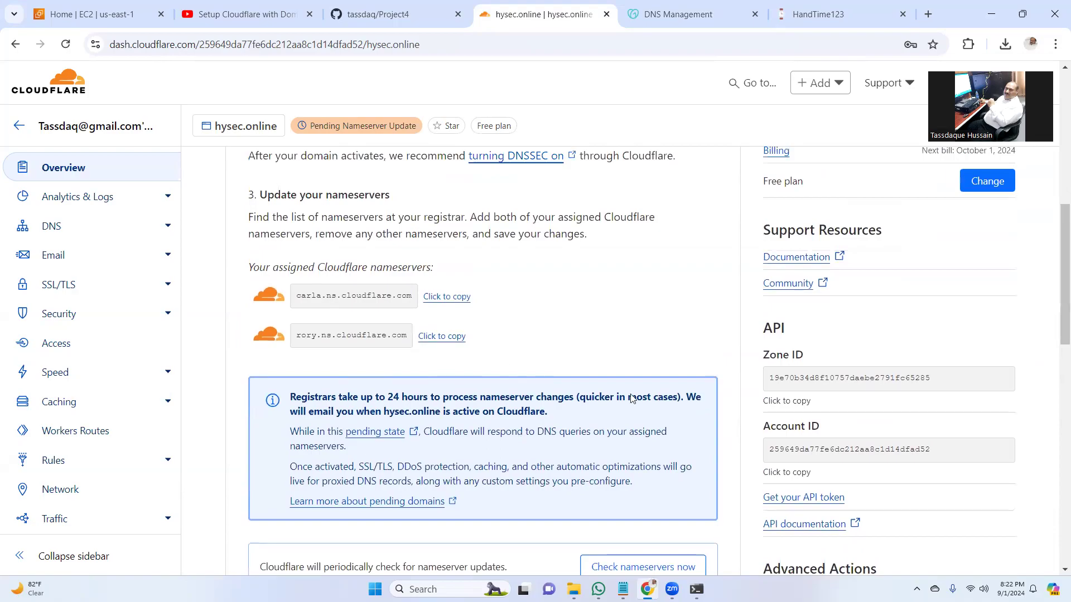
scroll(1048, 334, down, 8)
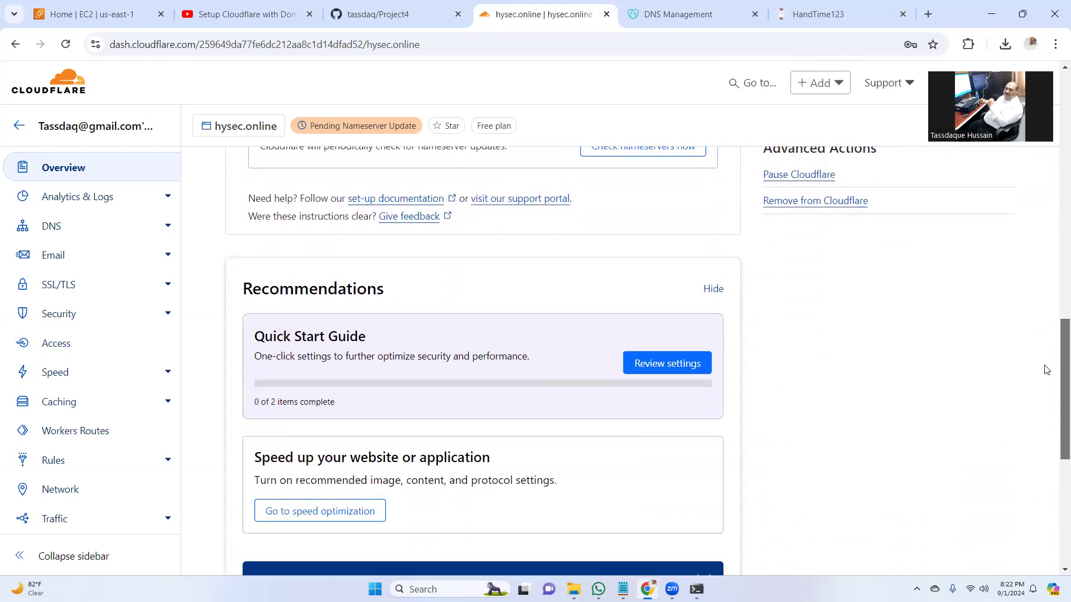
click(664, 365)
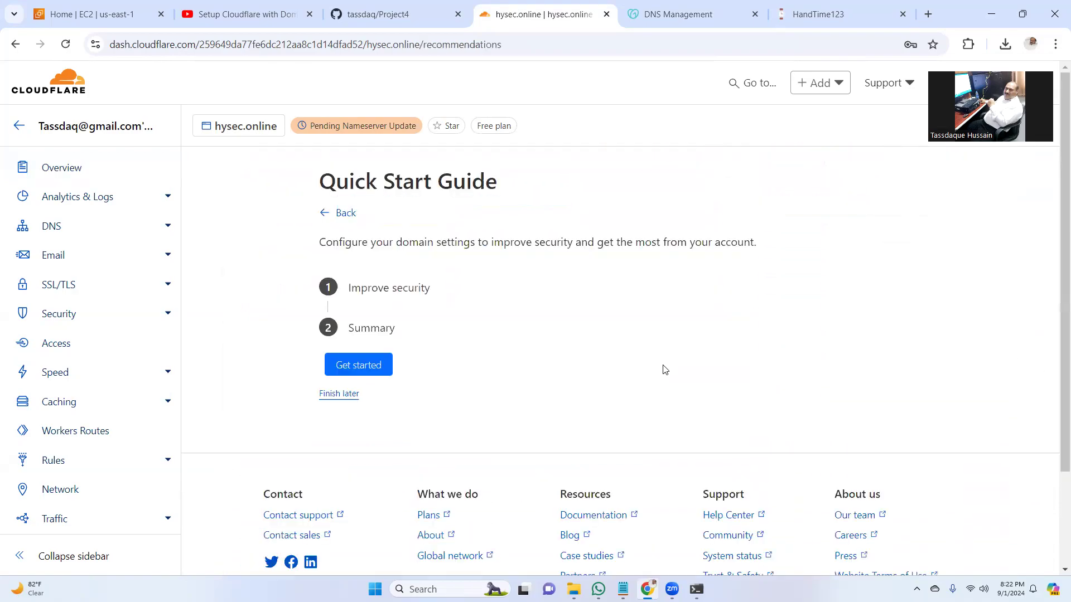
- Save Automatic HTTPS Rewrites and Always Use HTTPS as on, then finish the Quick Start Guide
click(365, 365)
scroll(878, 357, down, 2)
click(370, 494)
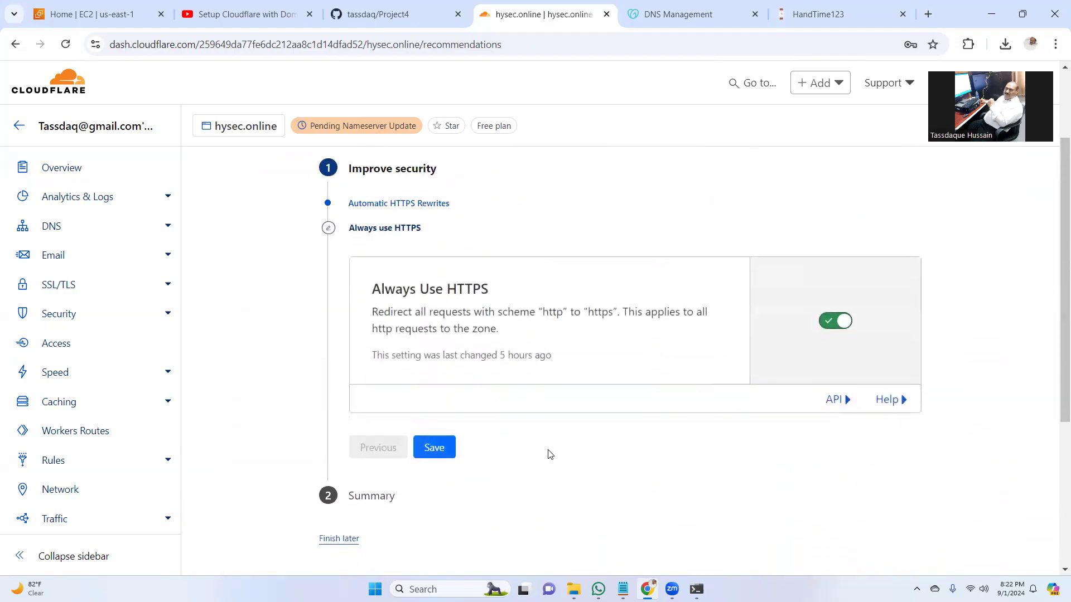
click(439, 450)
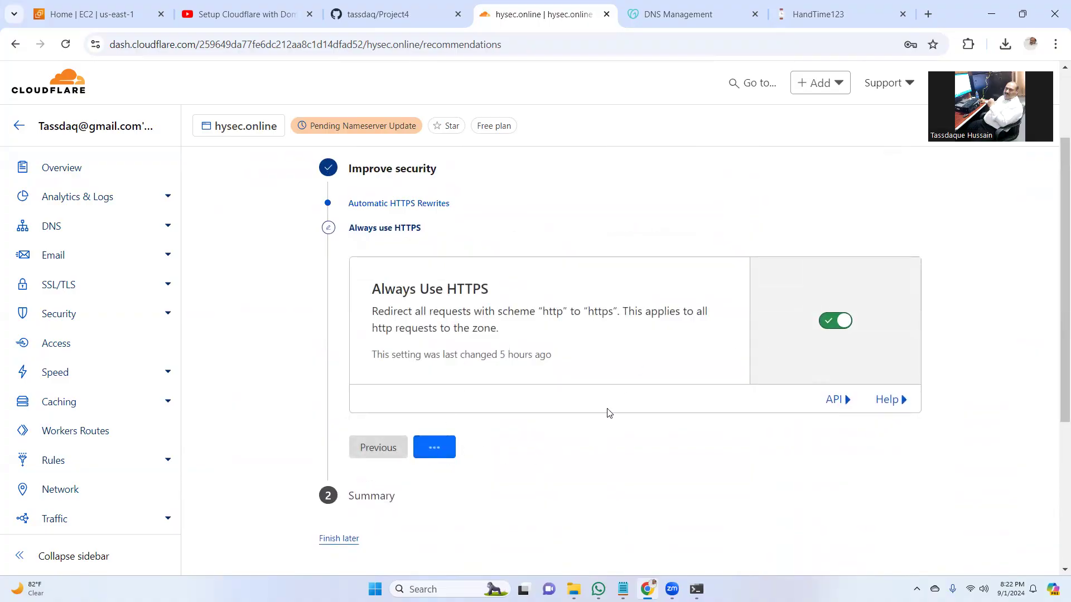
click(372, 328)
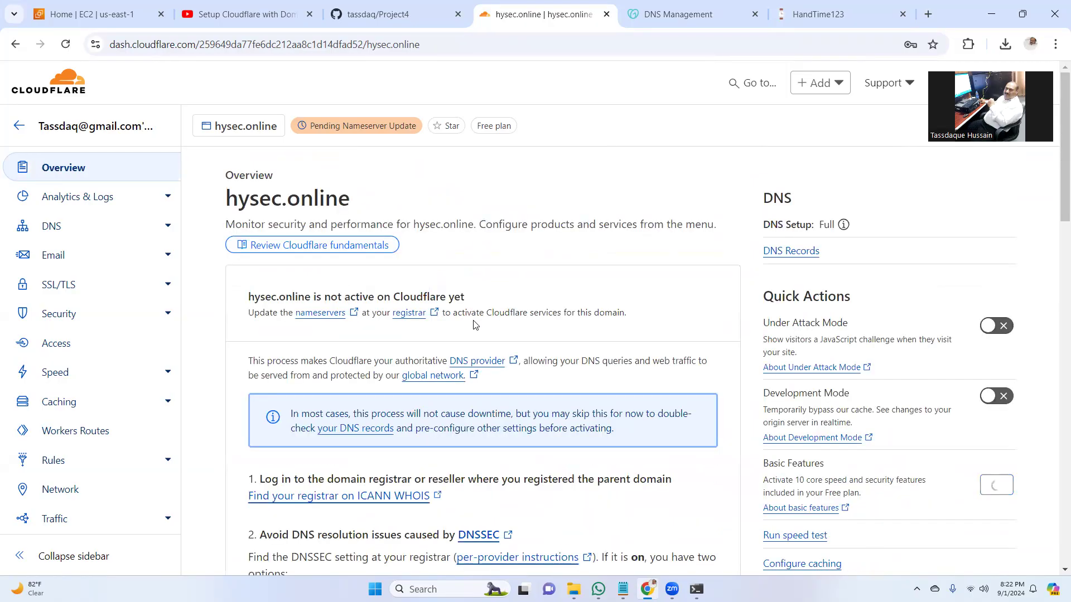
scroll(1055, 241, down, 3)
scroll(1055, 242, down, 8)
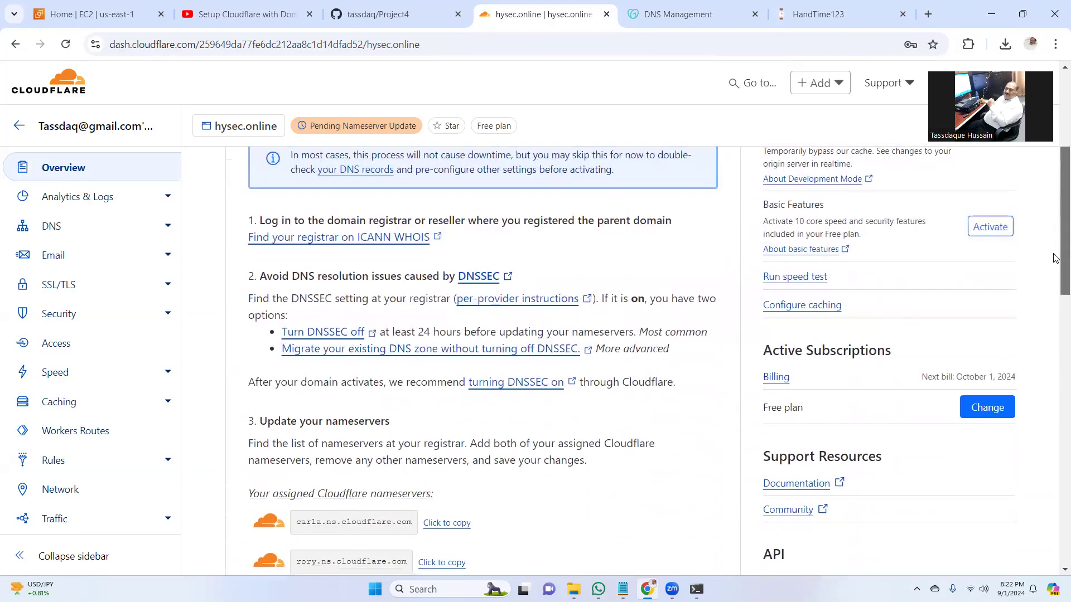
scroll(1055, 242, up, 11)
- Start a new DNS record for hysec.online with Name set to @
click(61, 234)
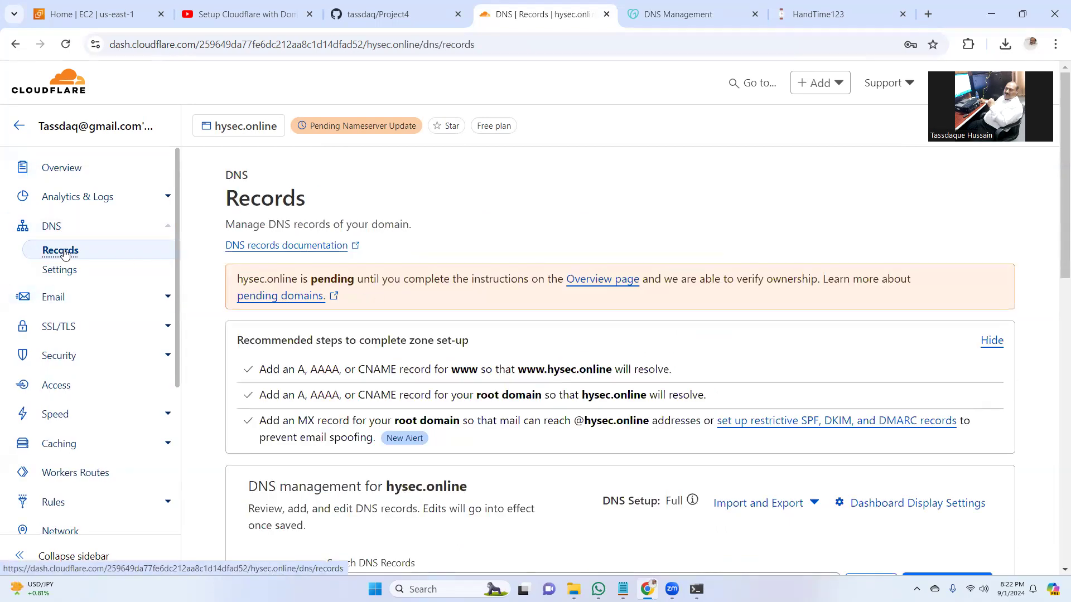
scroll(1051, 299, down, 4)
click(951, 356)
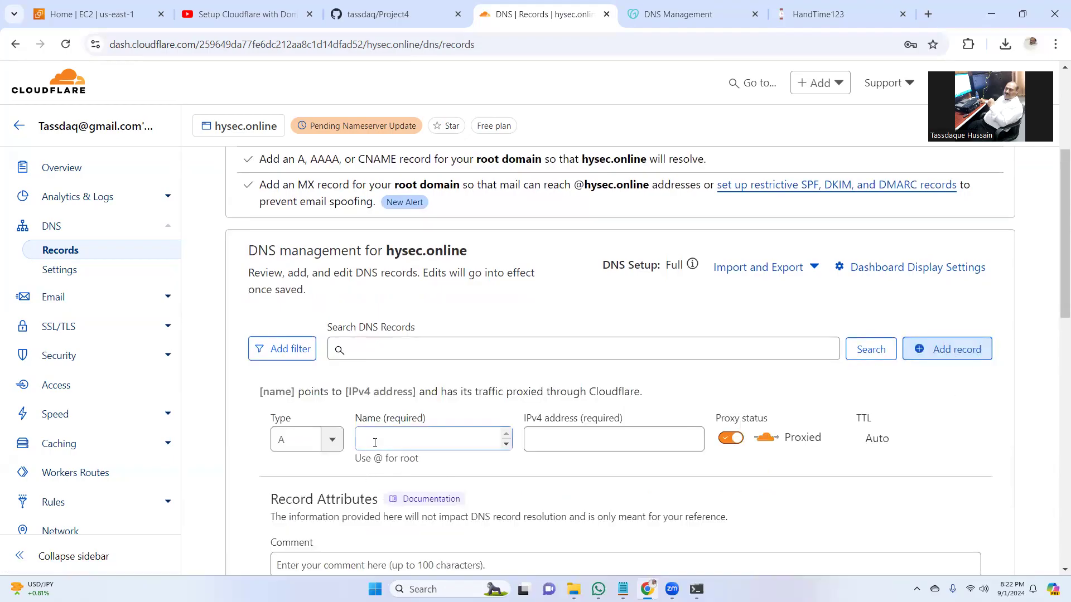
click(379, 441)
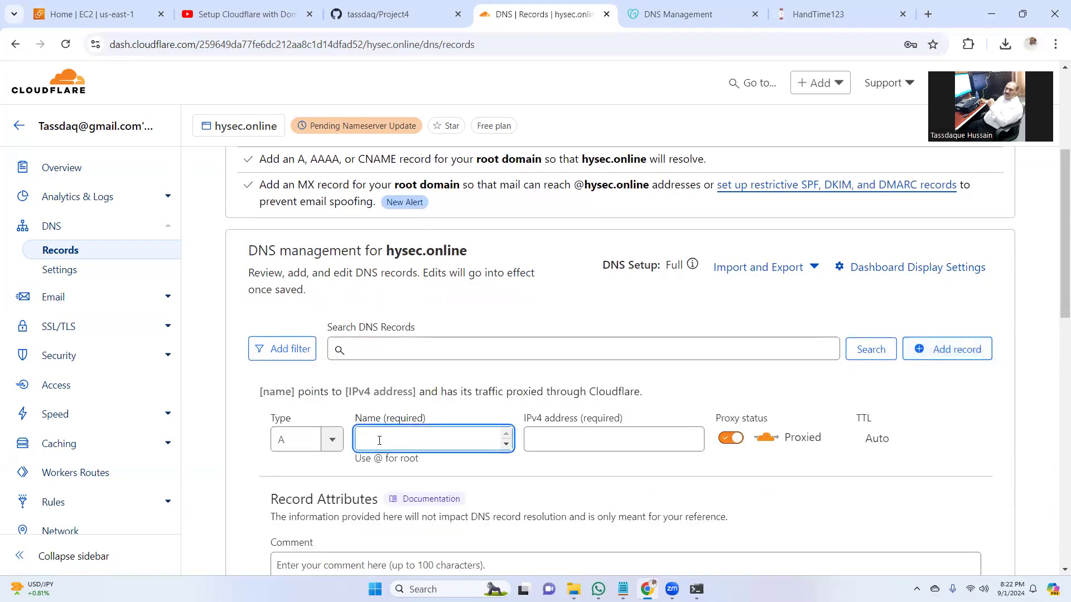
text(@)
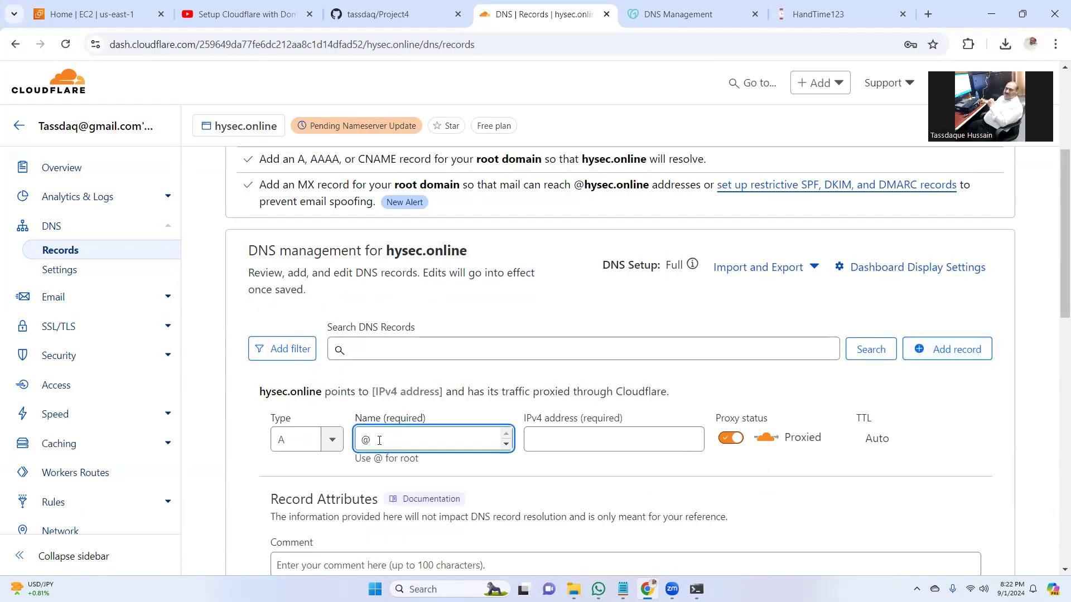
click(551, 442)
text(rory.ns.cloudflare.com)
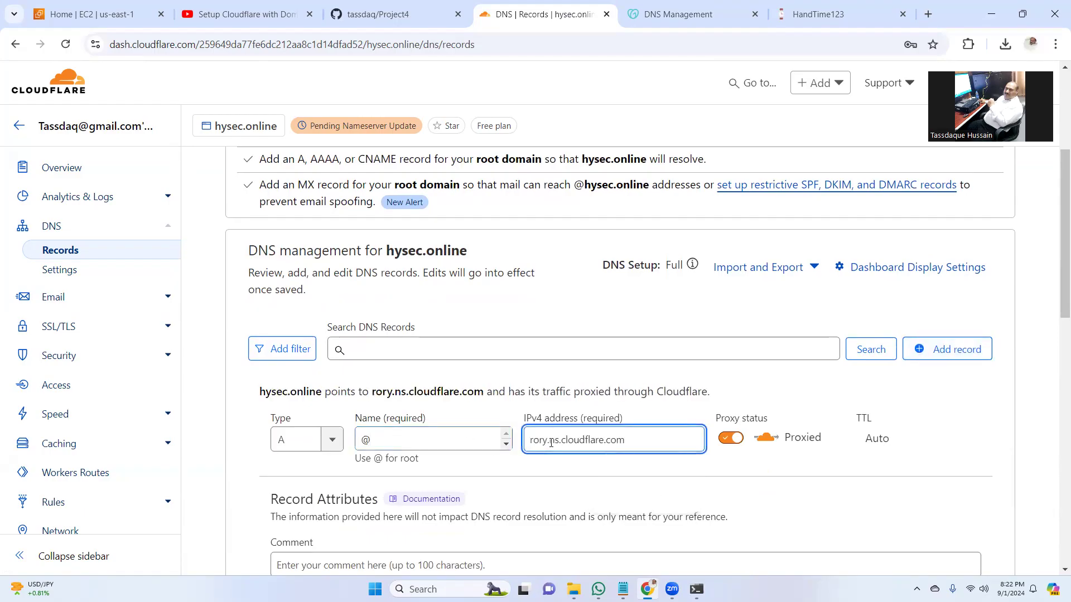
key(BackSpace)
key(BackSpace)
key(BackSpace)
key(BackSpace)
key(BackSpace)
key(BackSpace)
key(BackSpace)
key(BackSpace)
key(BackSpace)
key(BackSpace)
key(BackSpace)
key(BackSpace)
key(BackSpace)
key(BackSpace)
key(BackSpace)
key(BackSpace)
key(BackSpace)
key(BackSpace)
key(BackSpace)
key(BackSpace)
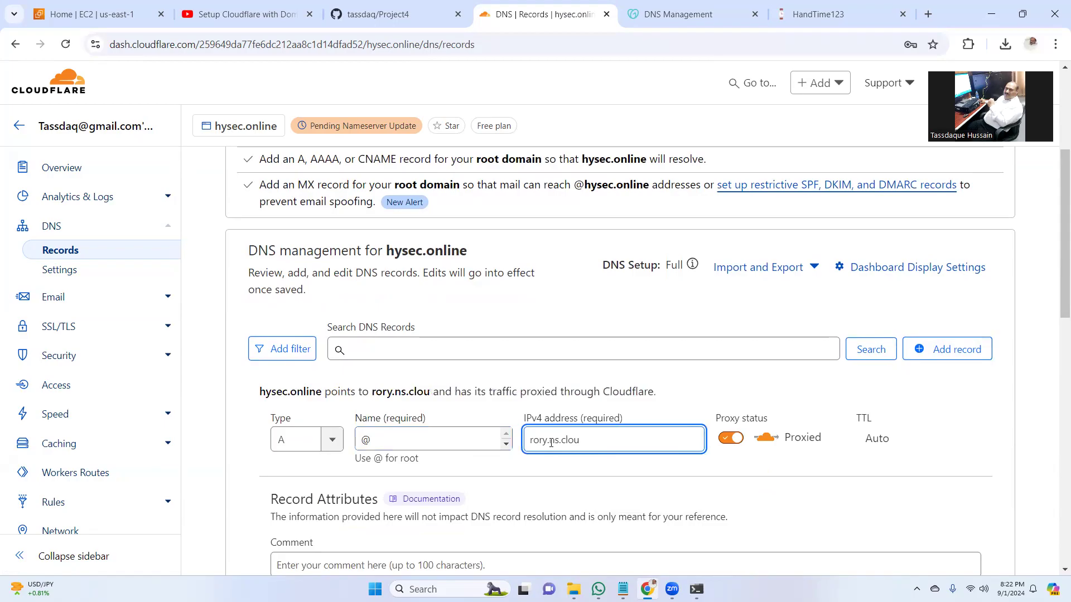
- Copy 54.158.71.37 from the HandTime tab and paste it as the record's IPv4 address
click(818, 14)
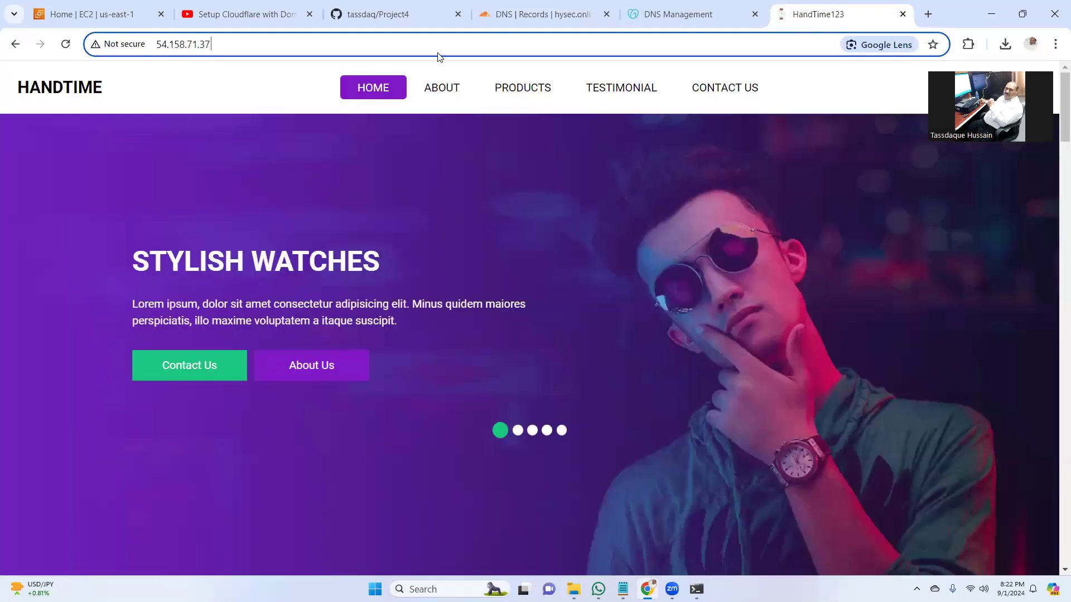
drag(163, 44, 212, 44)
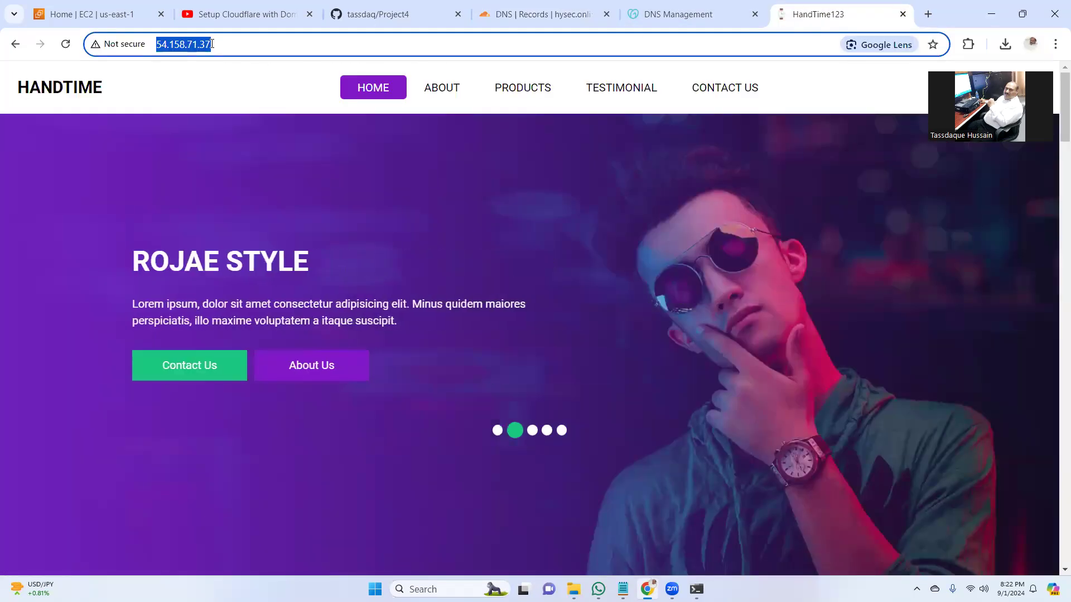
right_click(196, 49)
click(251, 171)
click(538, 14)
click(592, 418)
right_click(582, 436)
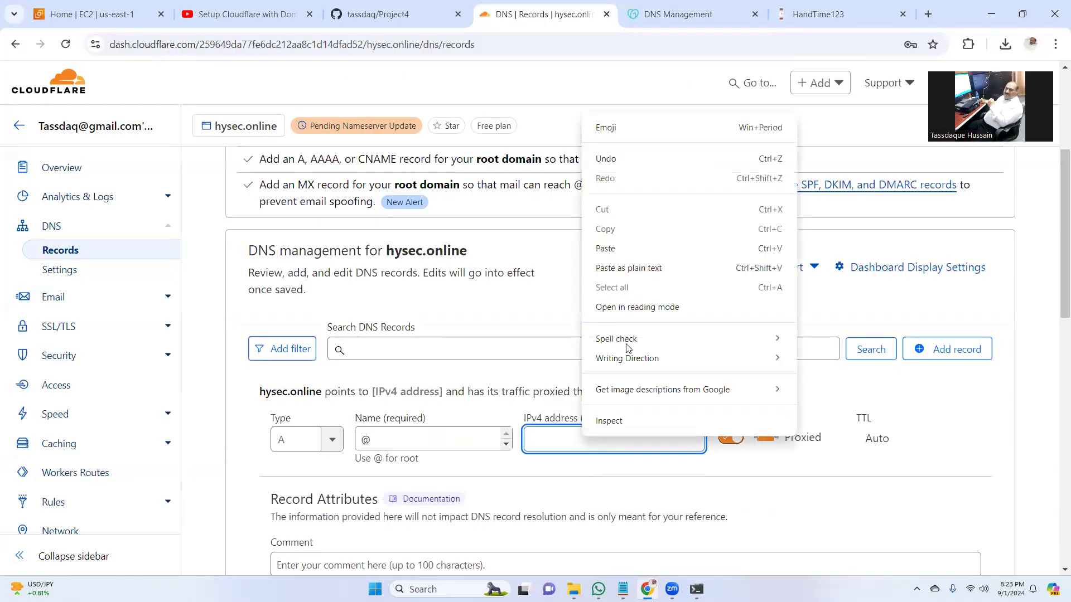
click(631, 249)
scroll(1057, 388, down, 2)
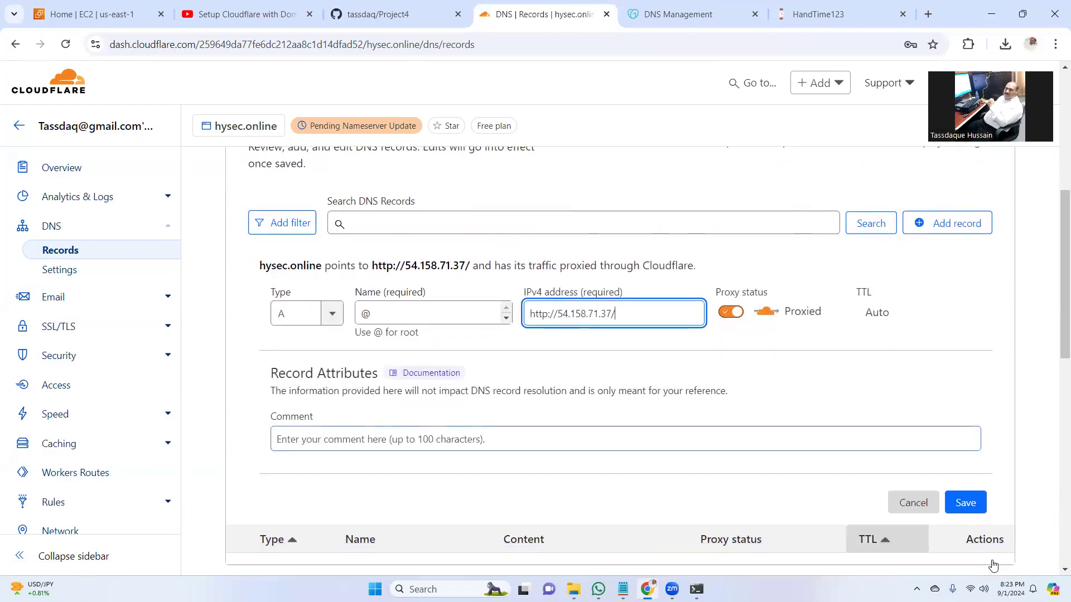
click(966, 503)
click(620, 316)
key(BackSpace)
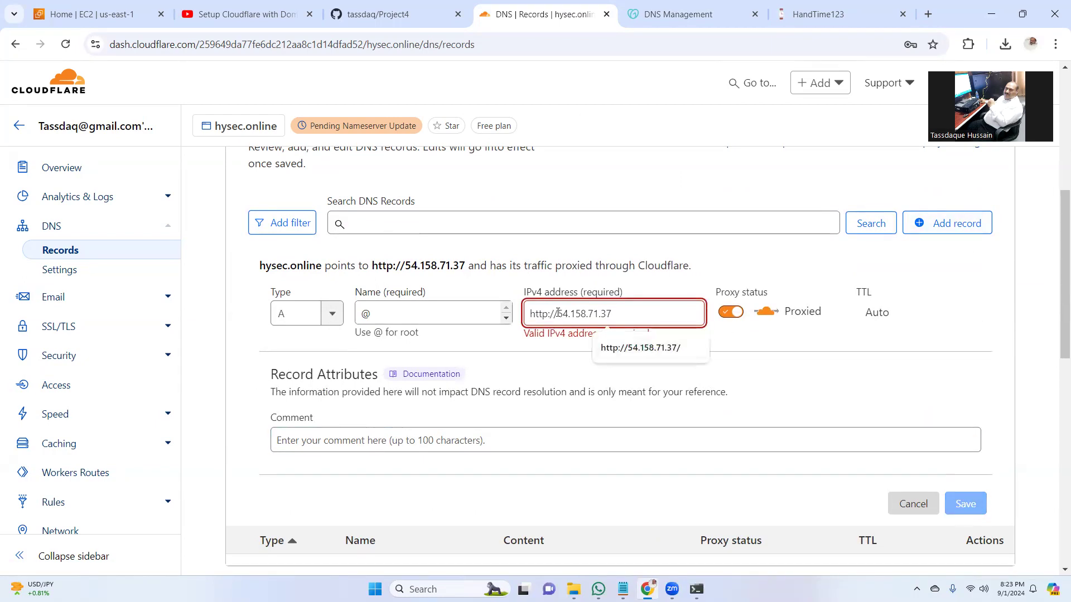
key(BackSpace)
key(BackSpace)
key(BackSpace)
key(BackSpace)
key(BackSpace)
key(BackSpace)
key(BackSpace)
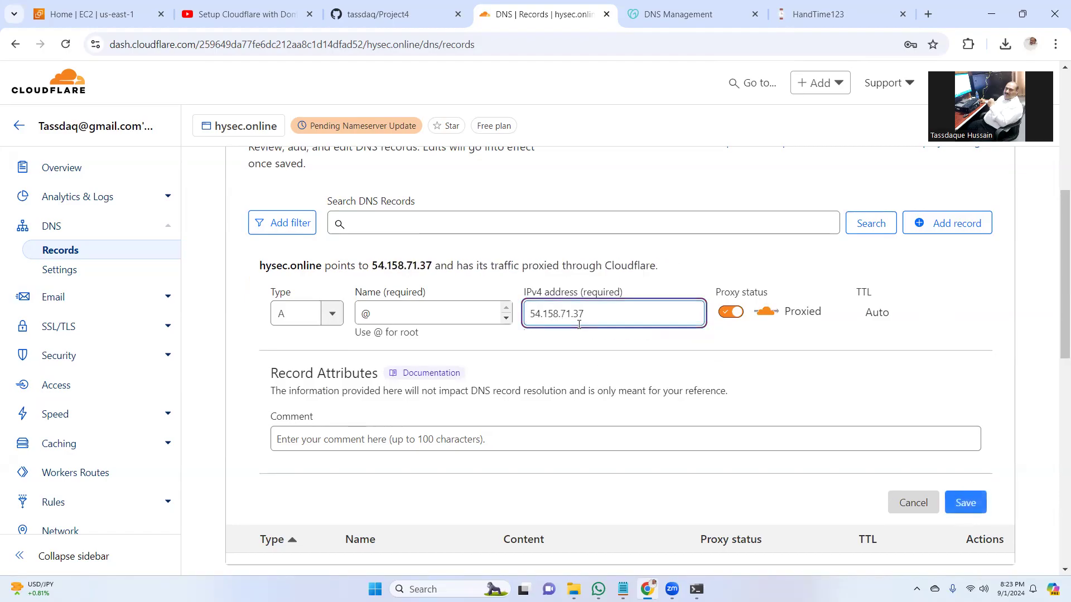
click(961, 499)
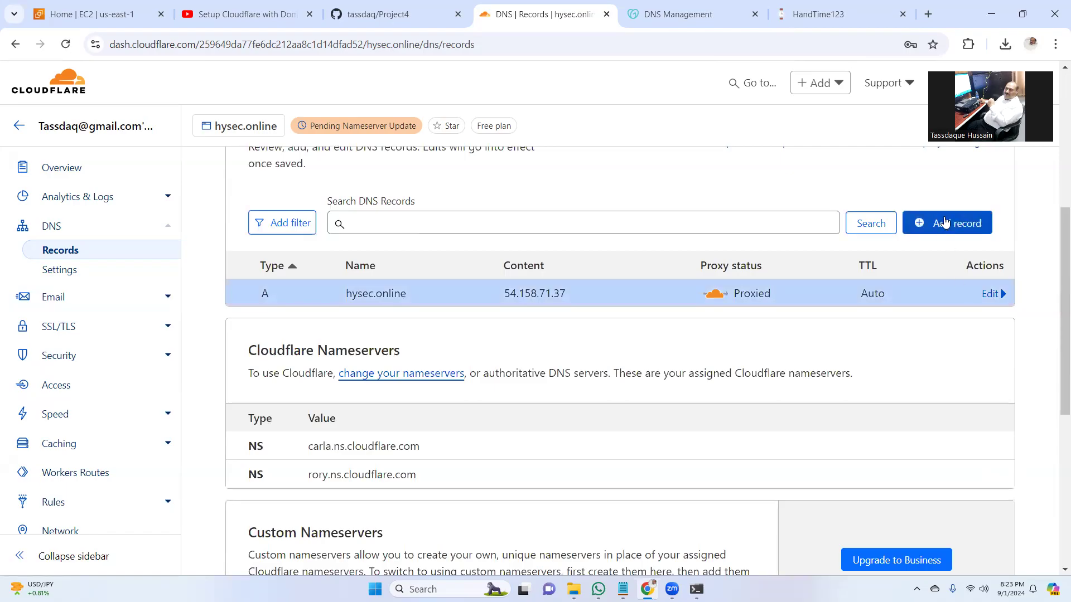
- Add a CNAME record named www targeting @ (hysec.online) and save it
click(944, 223)
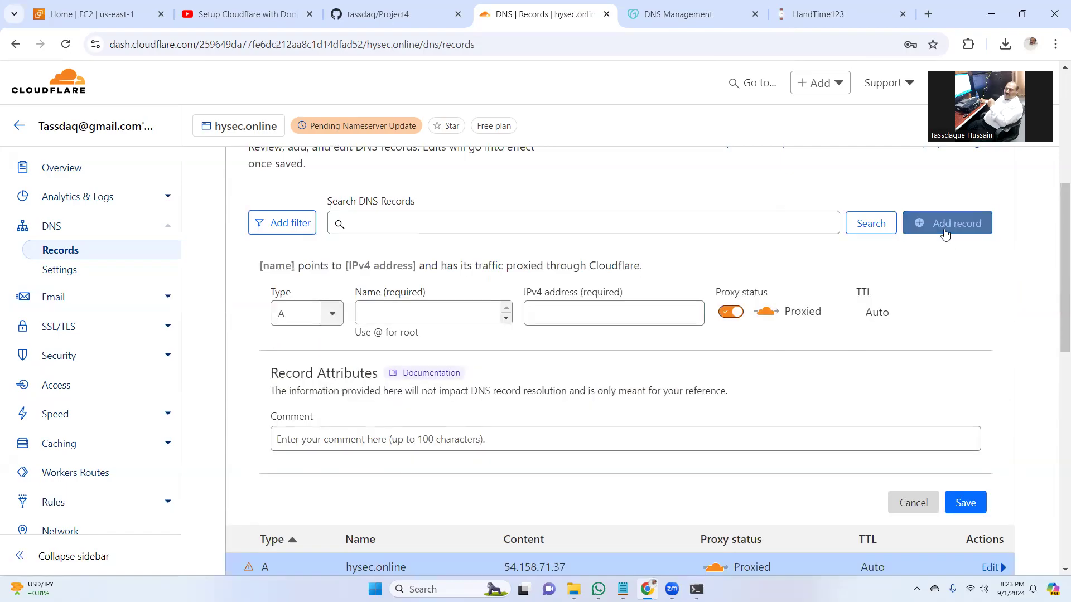
click(329, 316)
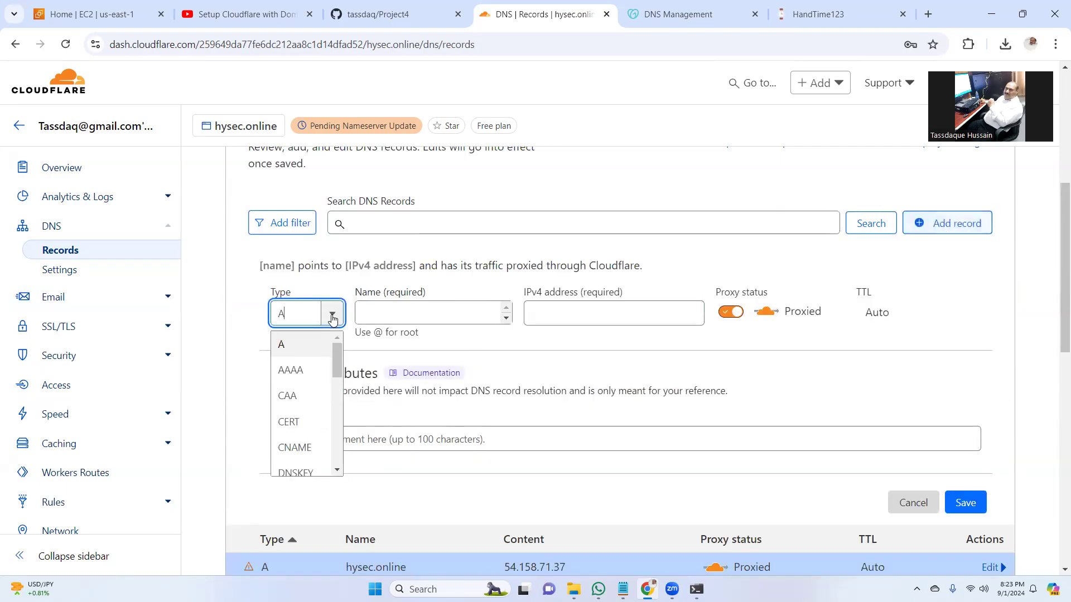
click(298, 449)
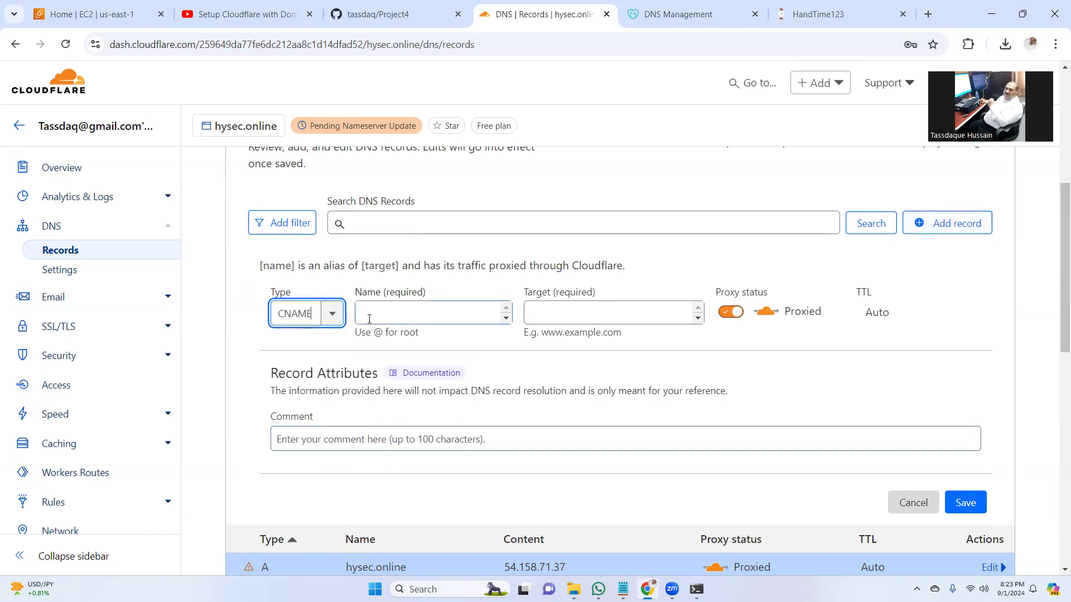
click(401, 313)
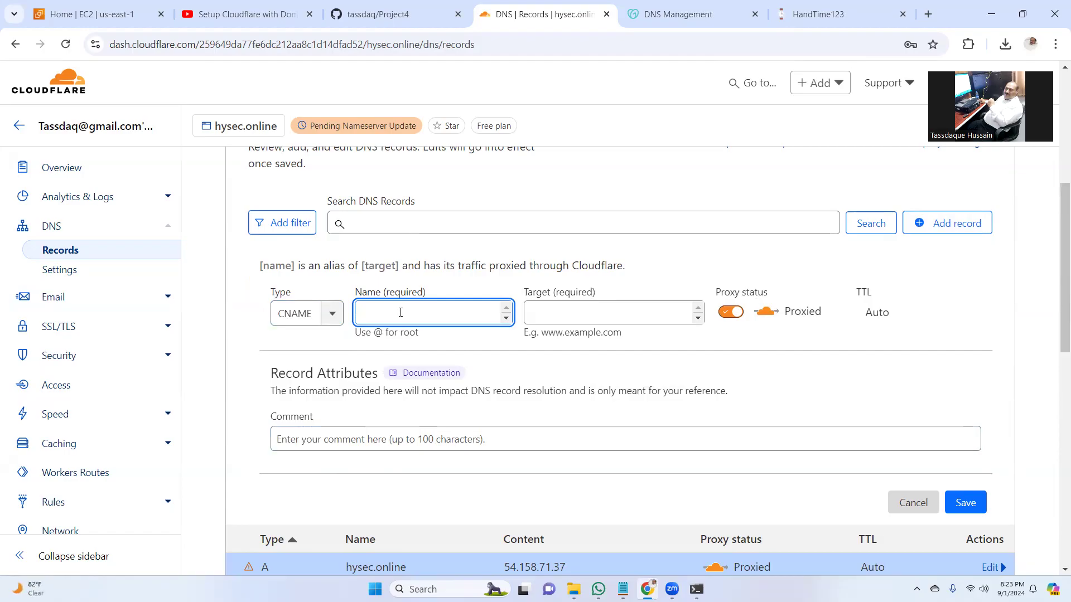
text(www)
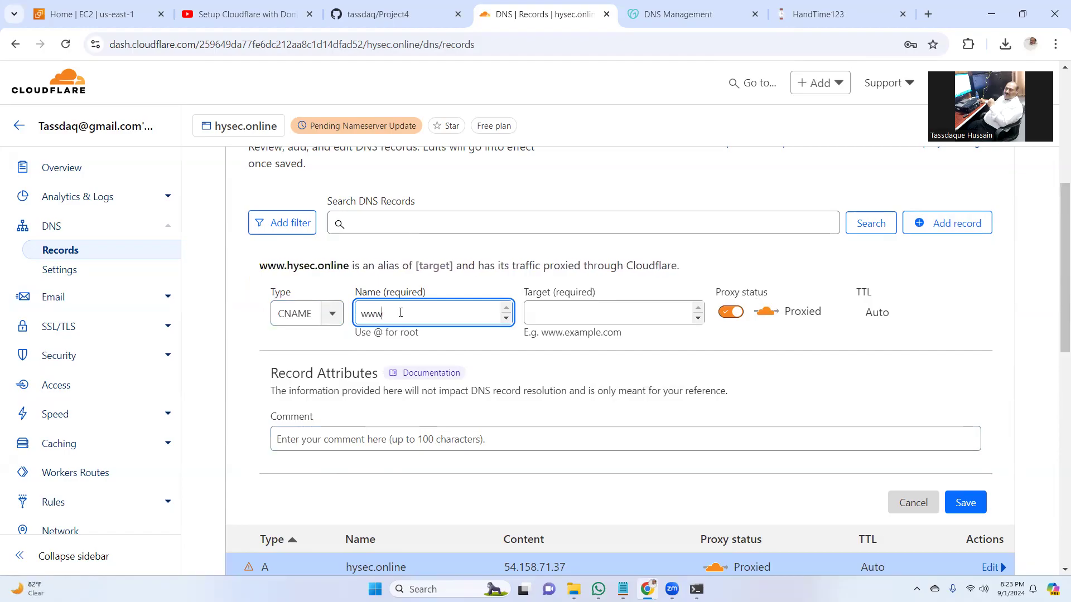
click(552, 316)
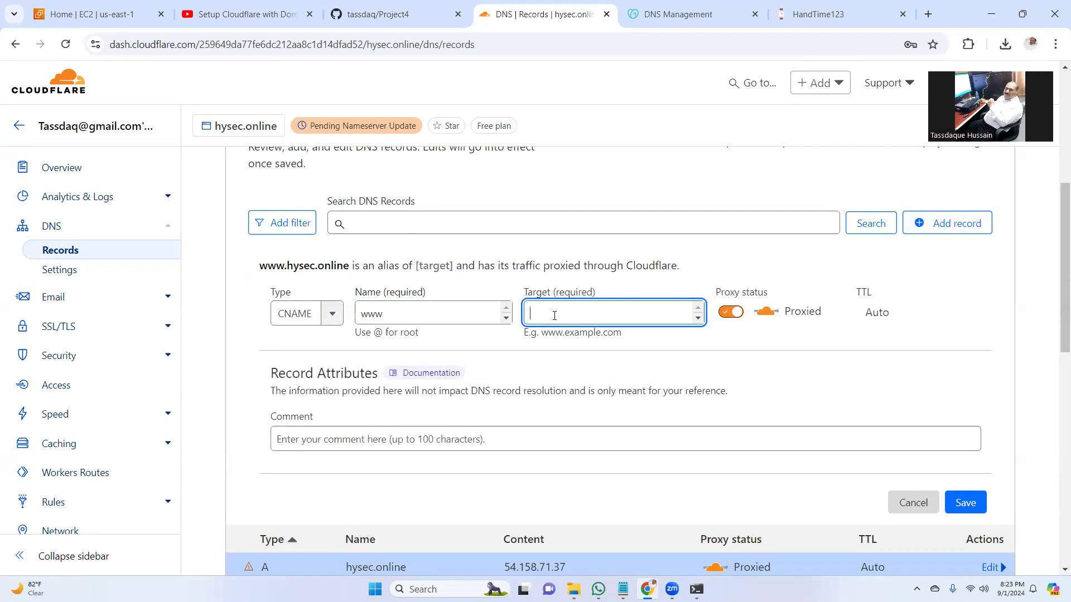
text(@)
click(970, 503)
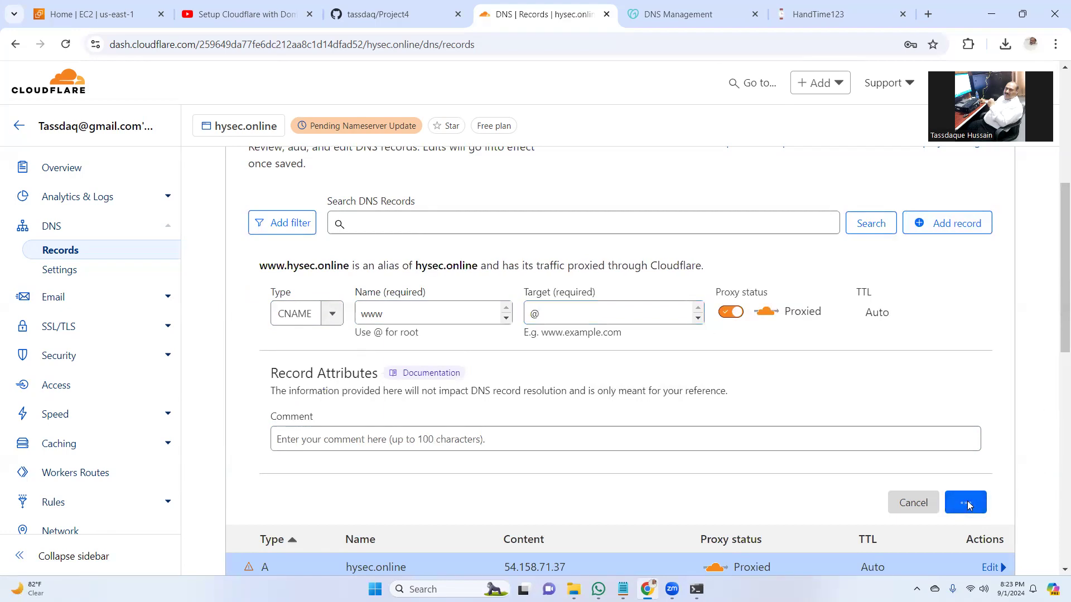
drag(1056, 341, 1056, 251)
scroll(1040, 441, up, 3)
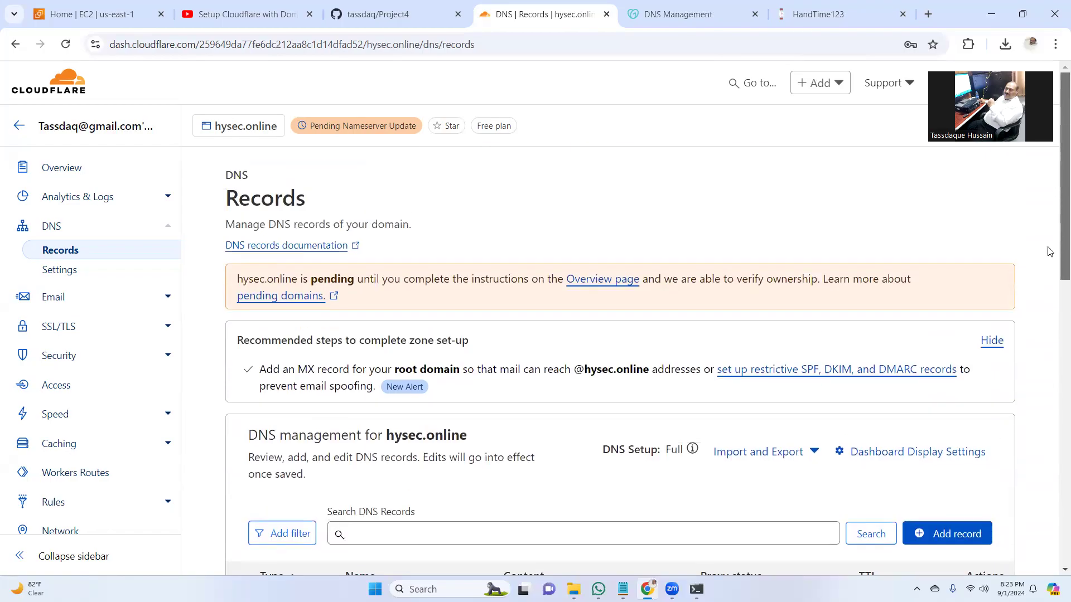
scroll(1037, 446, down, 11)
scroll(1039, 402, up, 5)
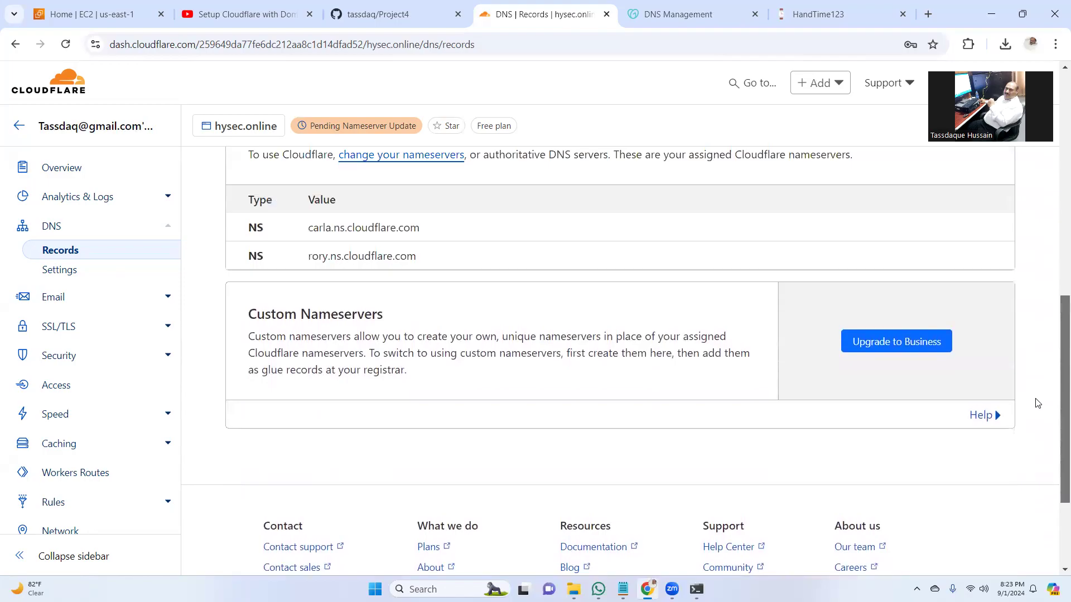
scroll(1051, 341, up, 1)
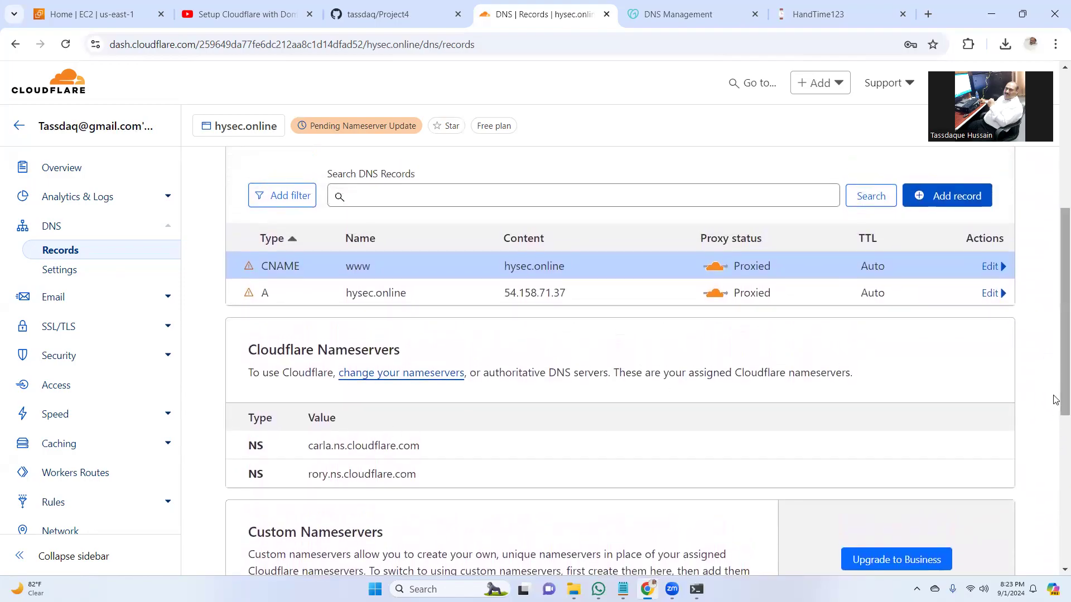
scroll(531, 375, up, 6)
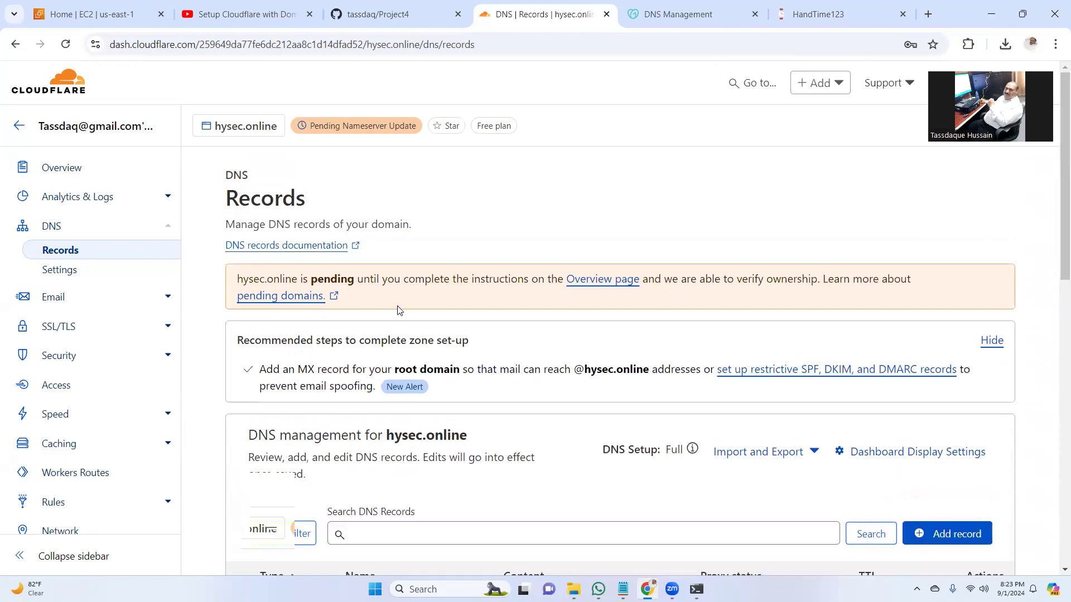
- Request an immediate nameserver check for hysec.online from its Overview page, then return to the HandTime tab
click(55, 270)
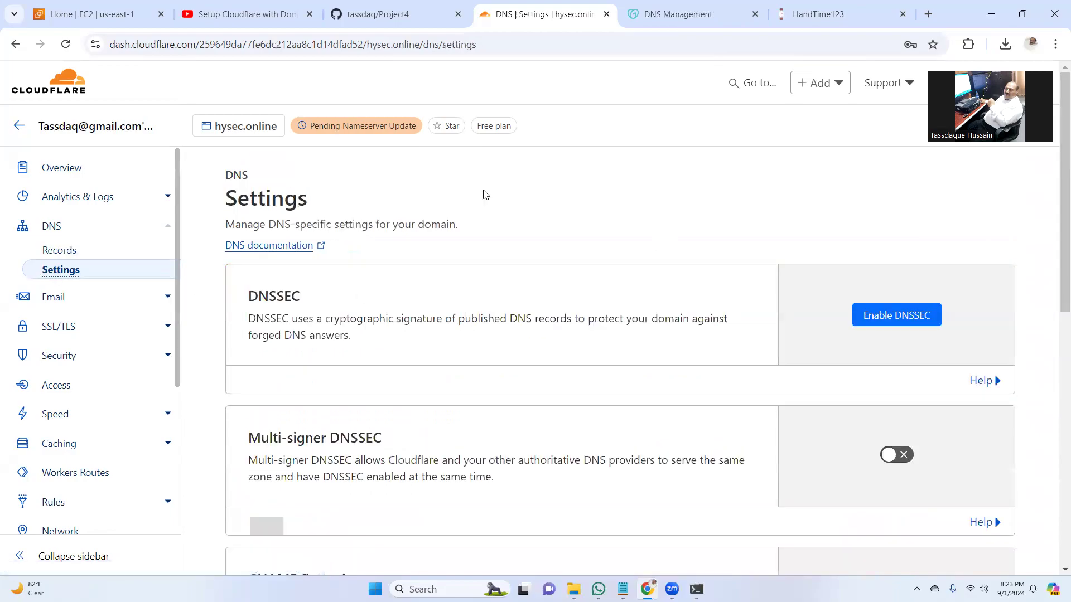
click(72, 171)
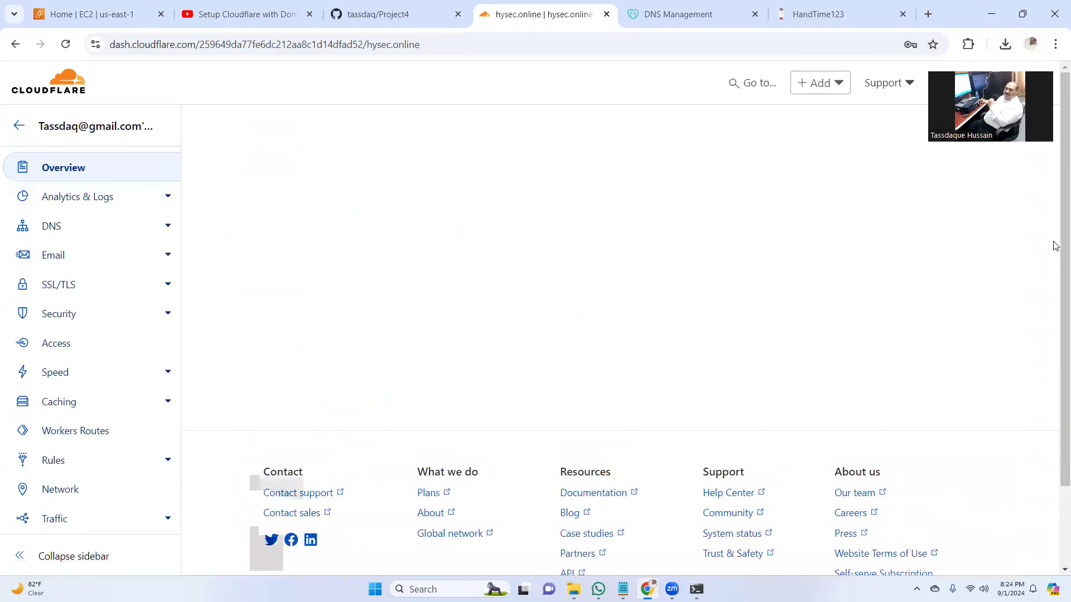
scroll(1055, 199, down, 1)
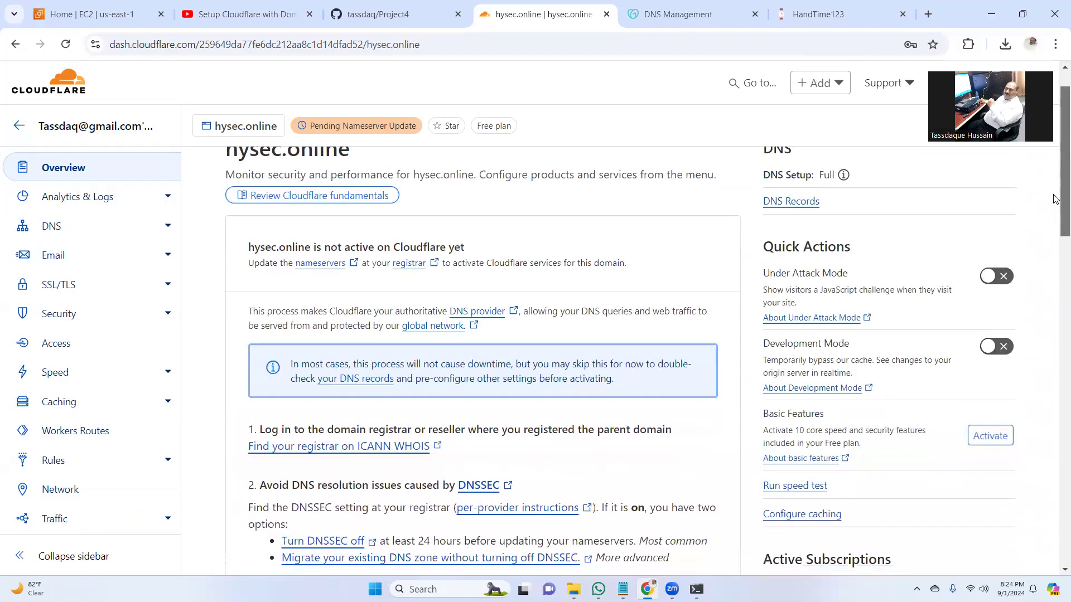
scroll(1056, 199, down, 15)
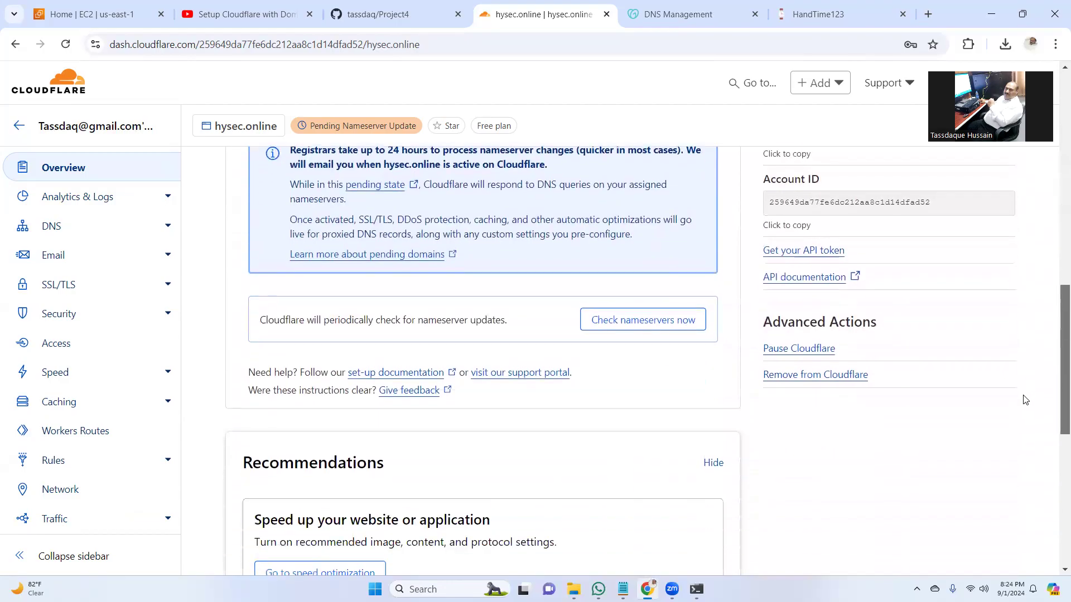
click(633, 325)
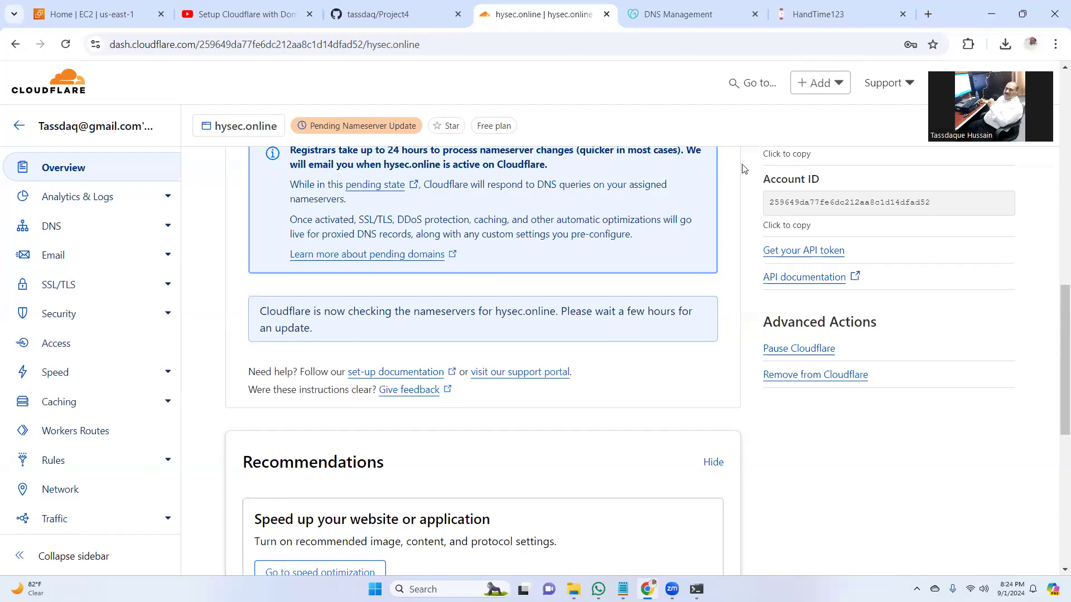
click(816, 17)
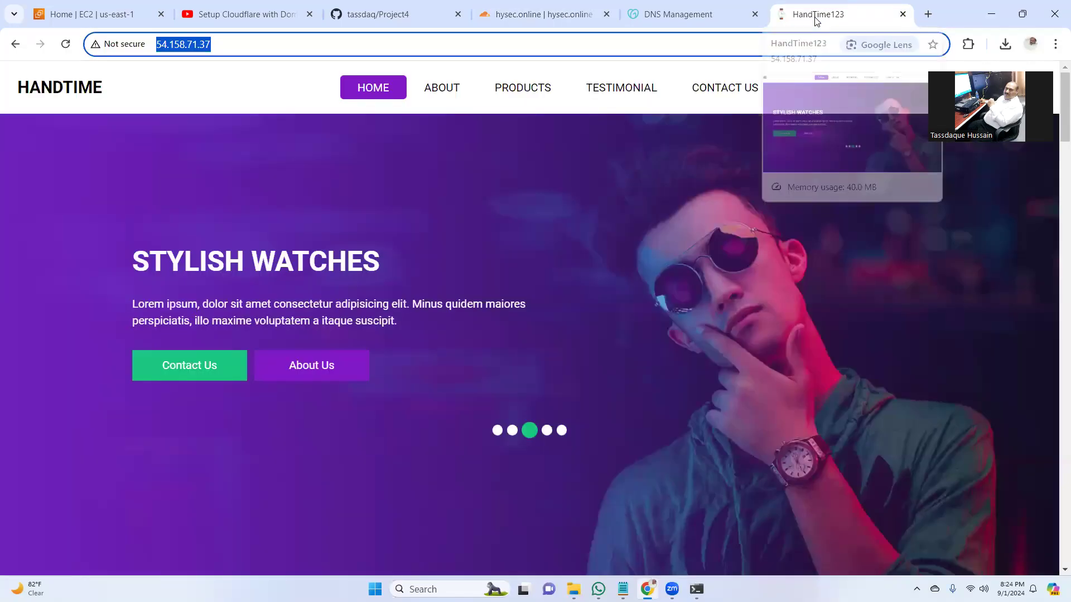
- Reload the HandTime page, then load hysec.online instead of the IP; it fails with NXDOMAIN
click(67, 44)
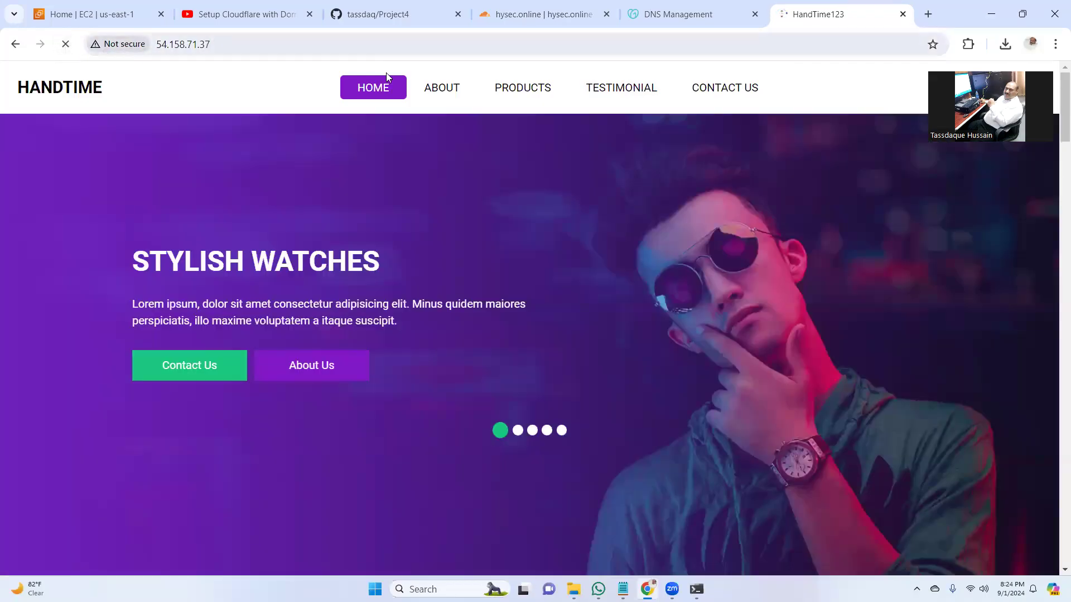
click(261, 43)
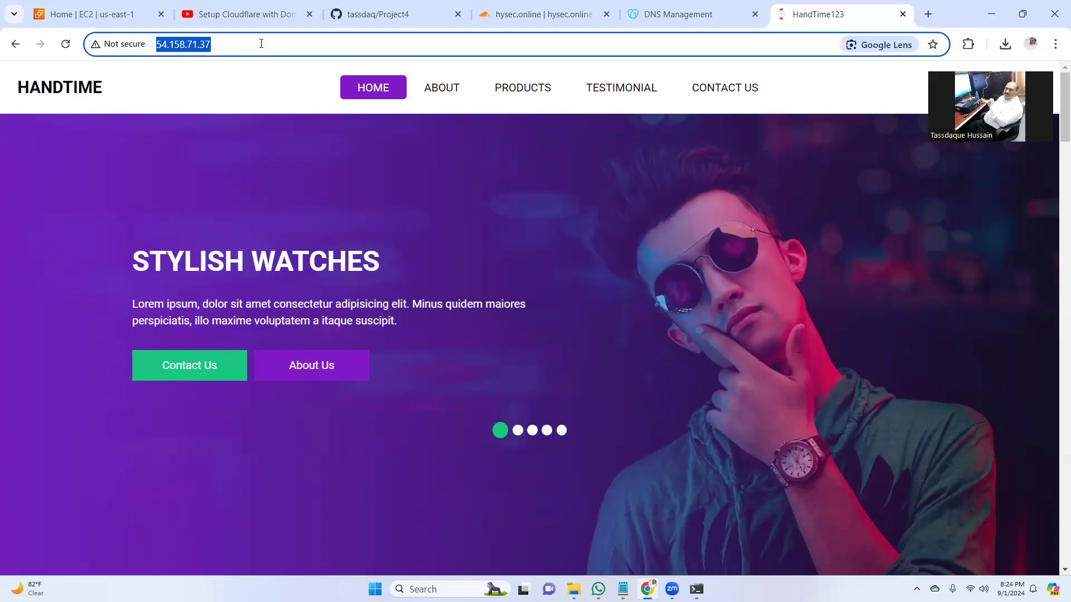
key(Down)
text(hys)
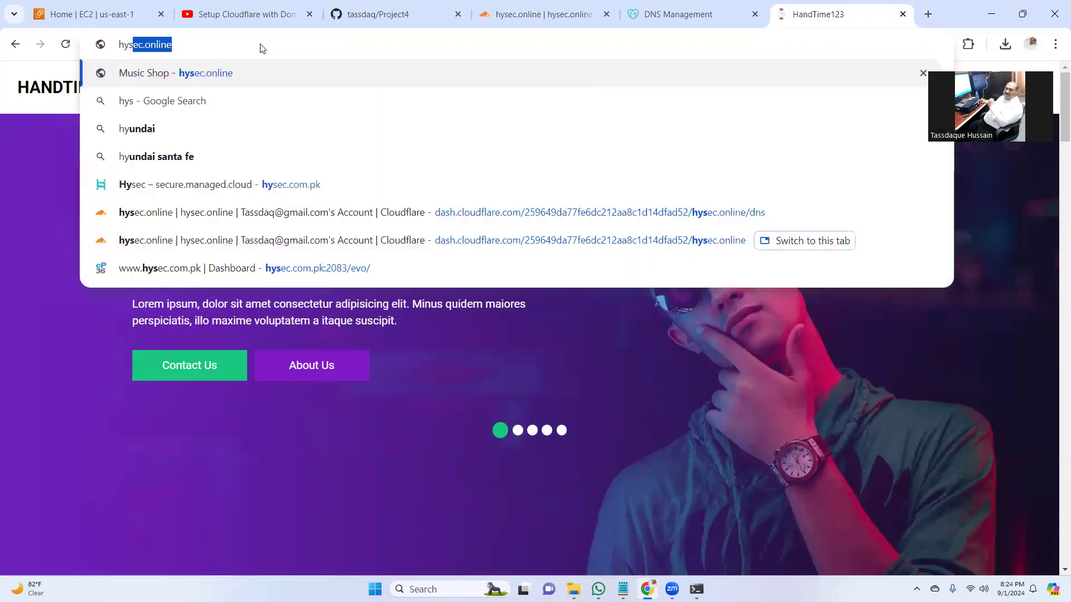
text(ec.online)
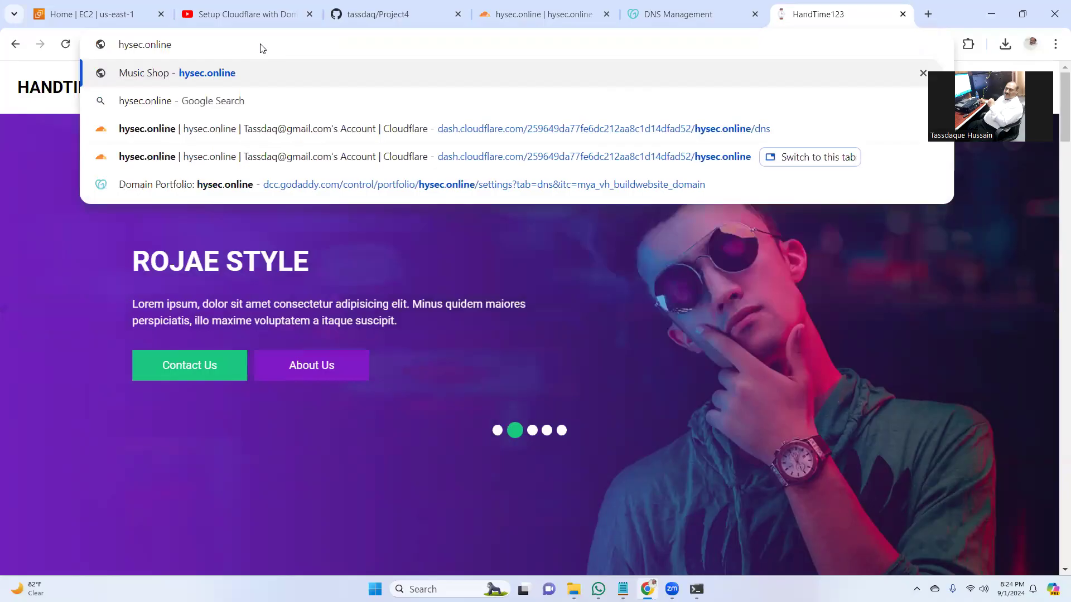
key(Return)
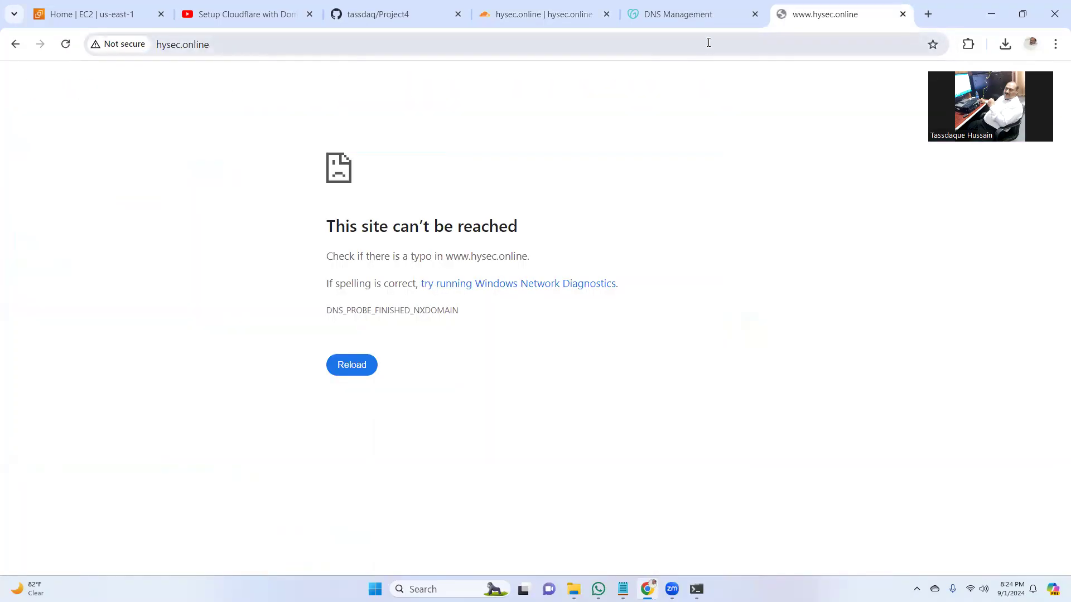
- Search the web for 'dns checker' in a new tab and open the DNS Checker propagation tool
click(928, 15)
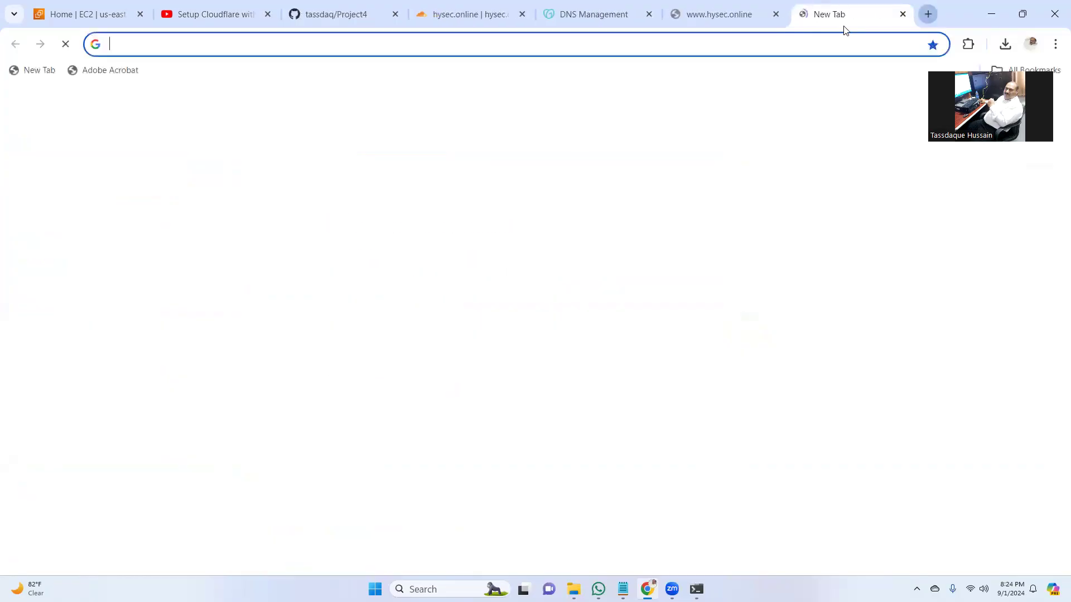
text(d)
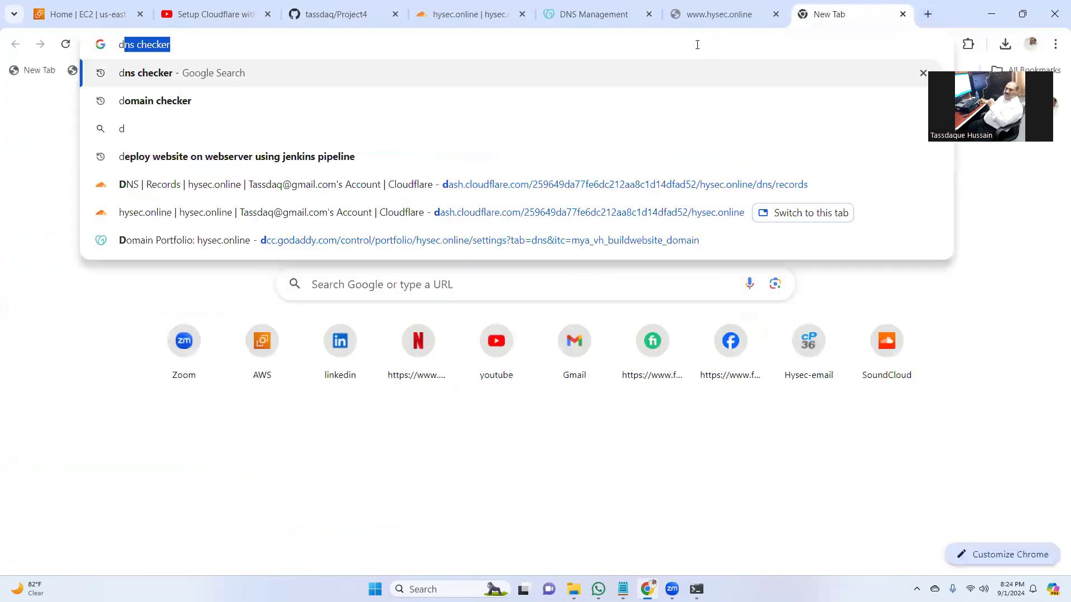
text(ns cheker)
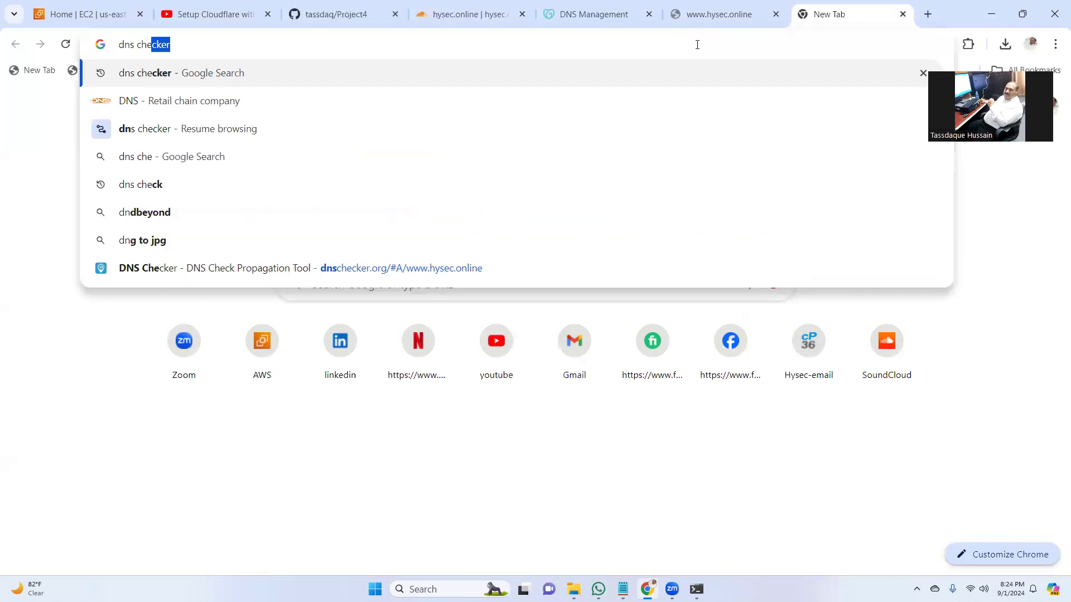
key(BackSpace)
key(BackSpace)
key(BackSpace)
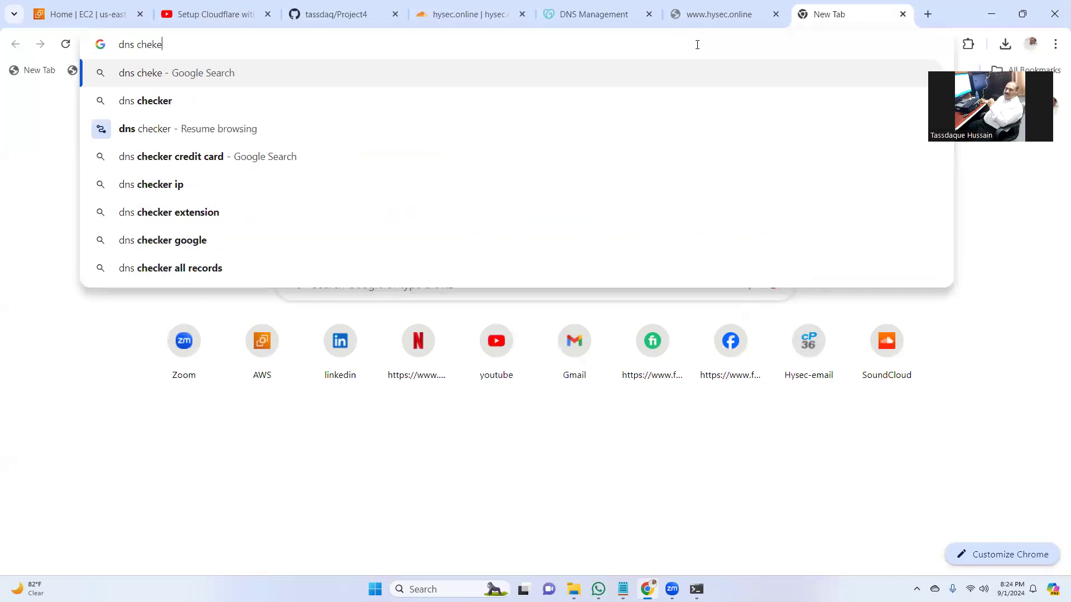
text(cker)
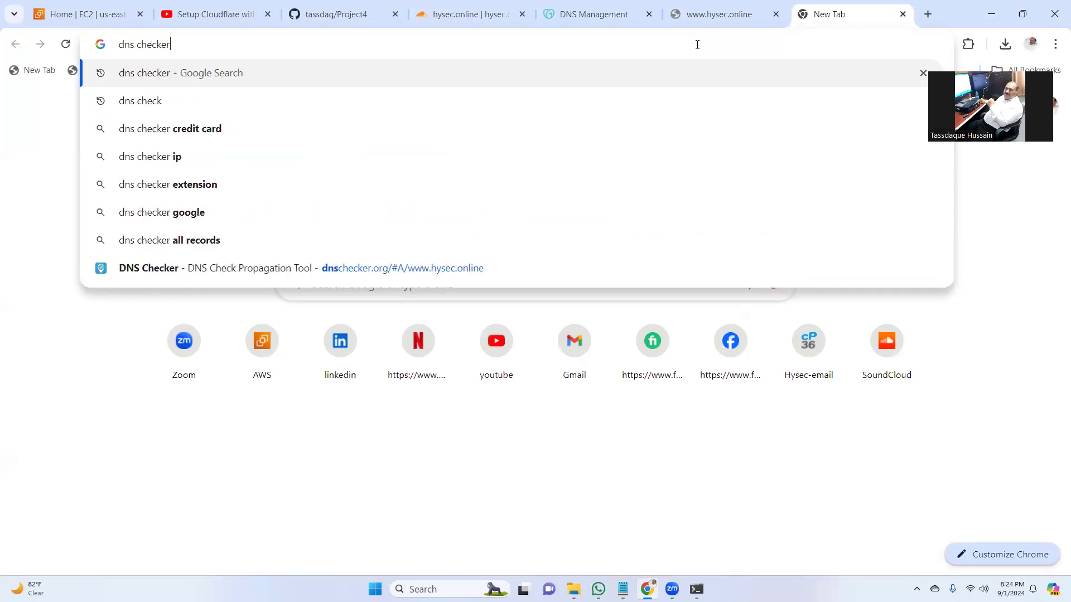
key(Return)
click(359, 201)
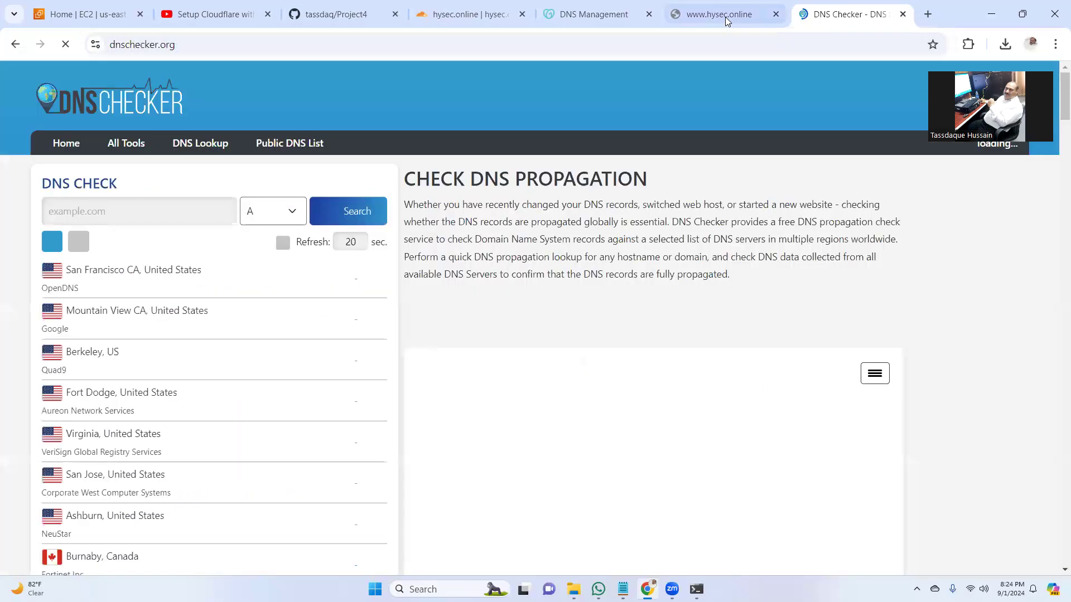
click(725, 17)
click(246, 45)
key(Home)
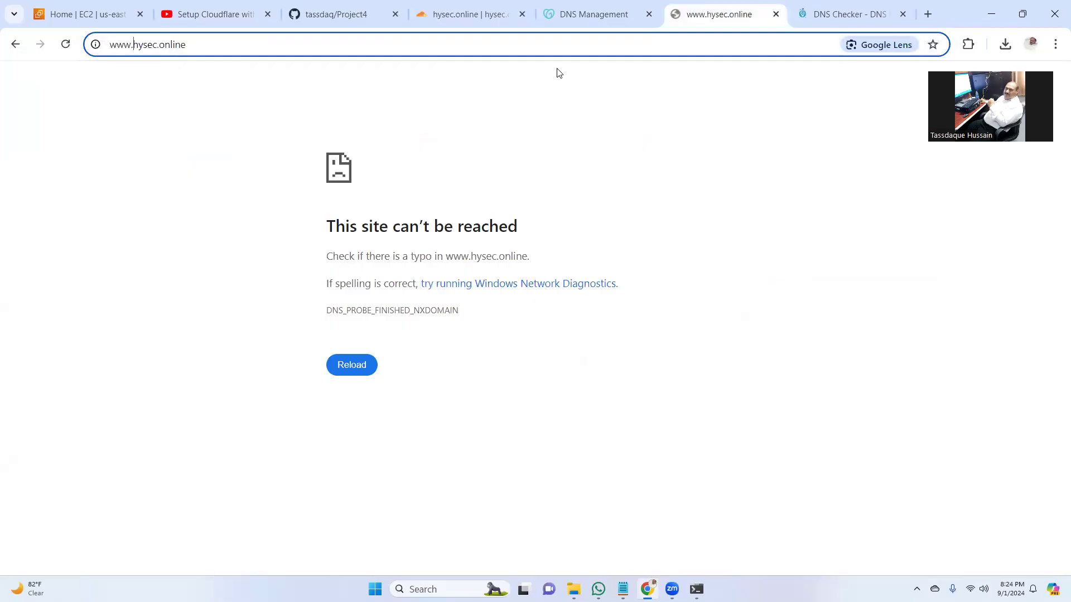
key(Return)
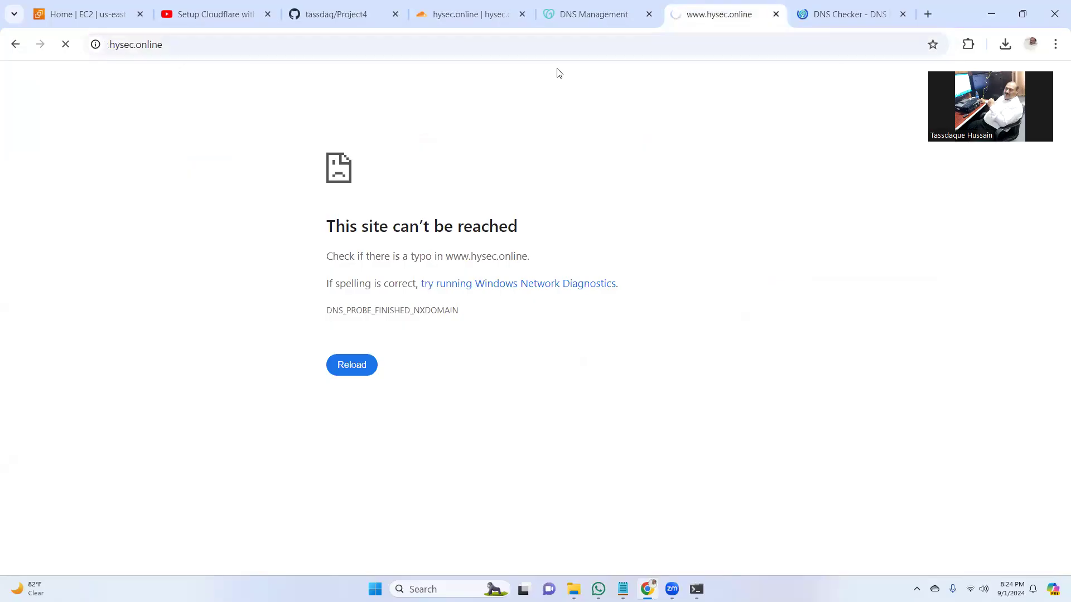
click(853, 14)
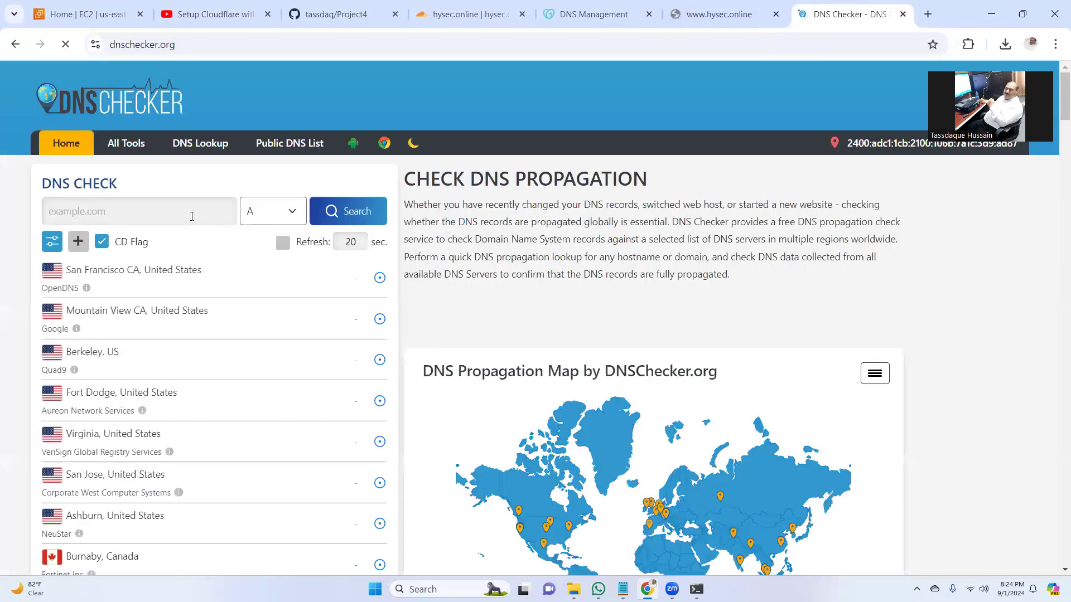
click(192, 216)
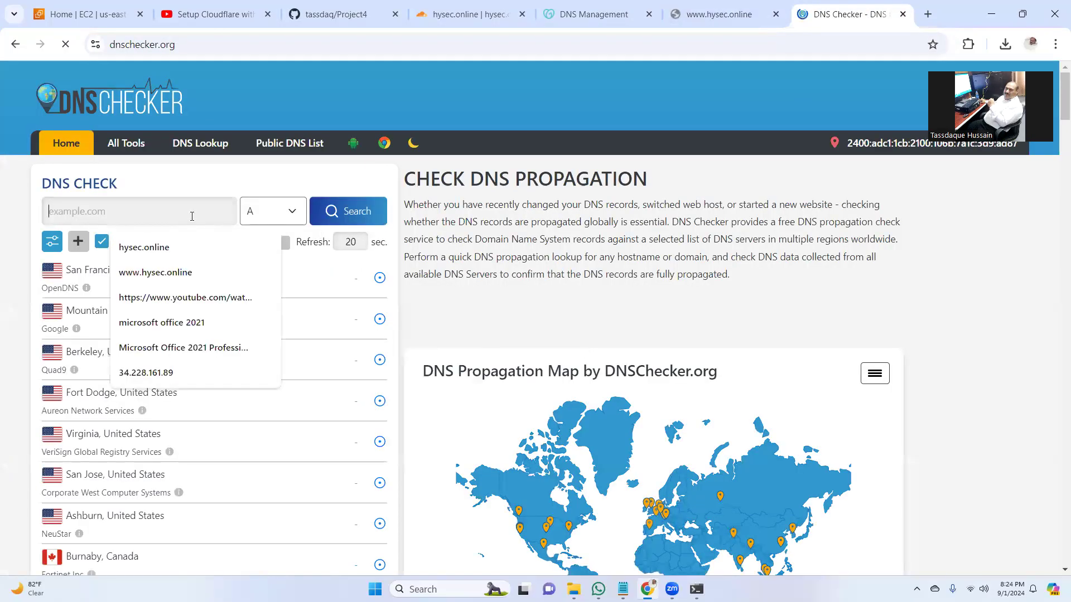
click(177, 248)
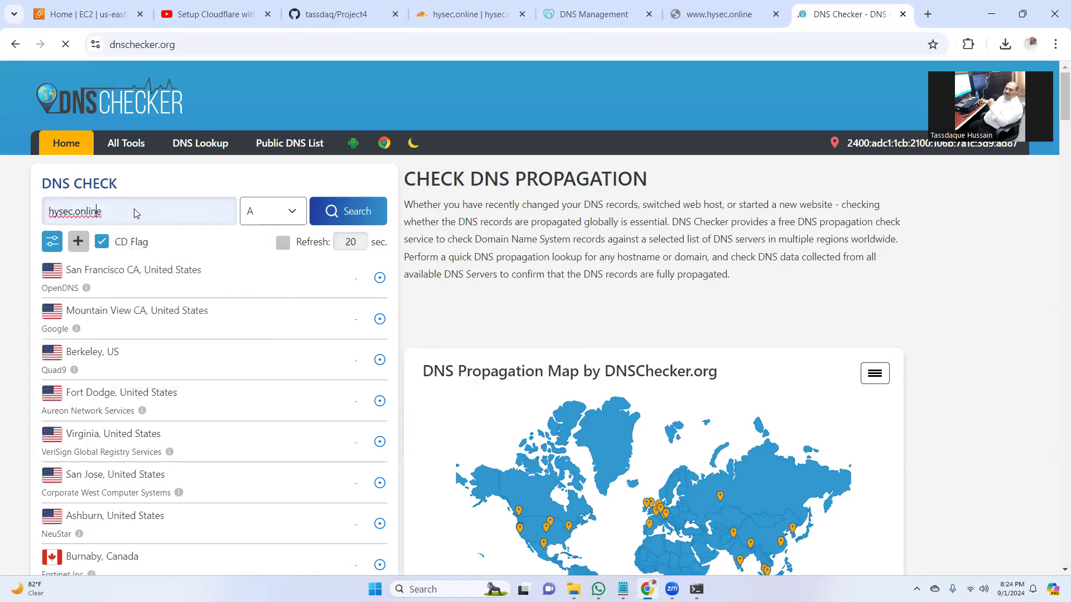
text(www.)
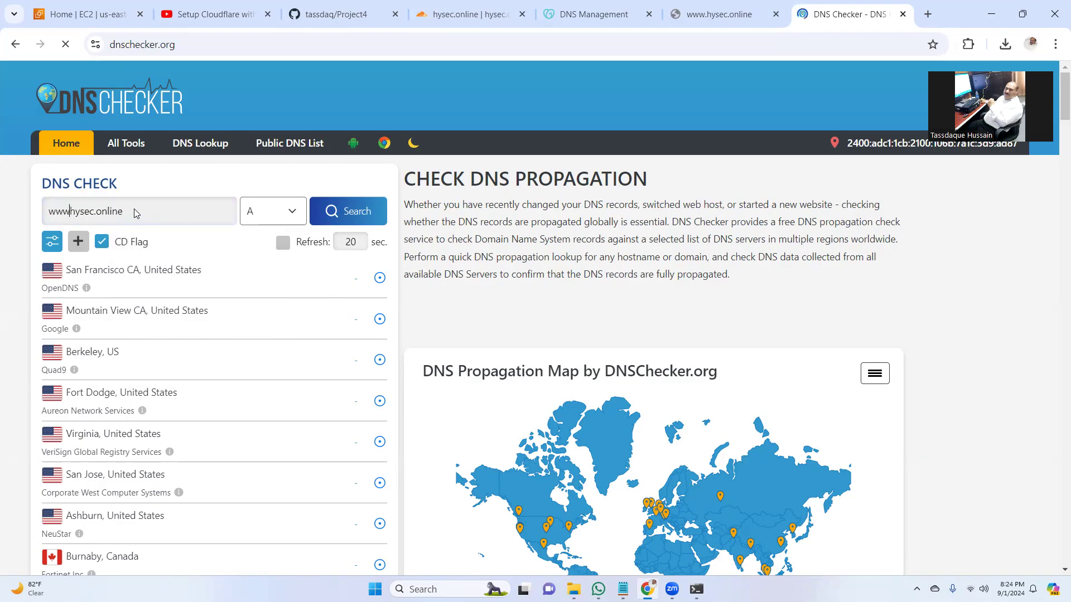
click(365, 215)
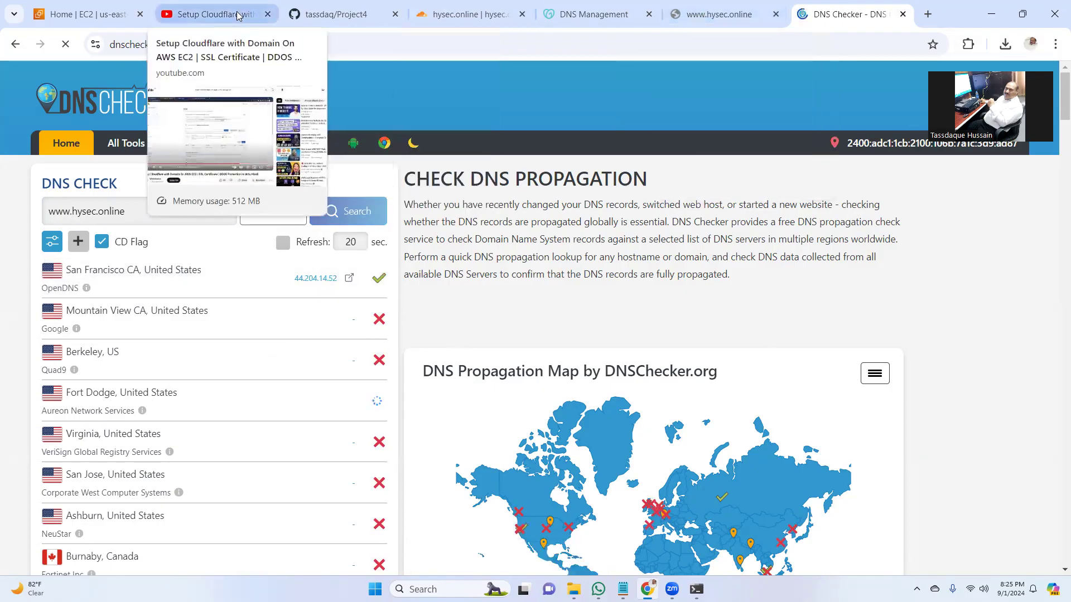
- Open hysec.online's SSL/TLS Overview and confirm the encryption mode is Flexible
click(456, 19)
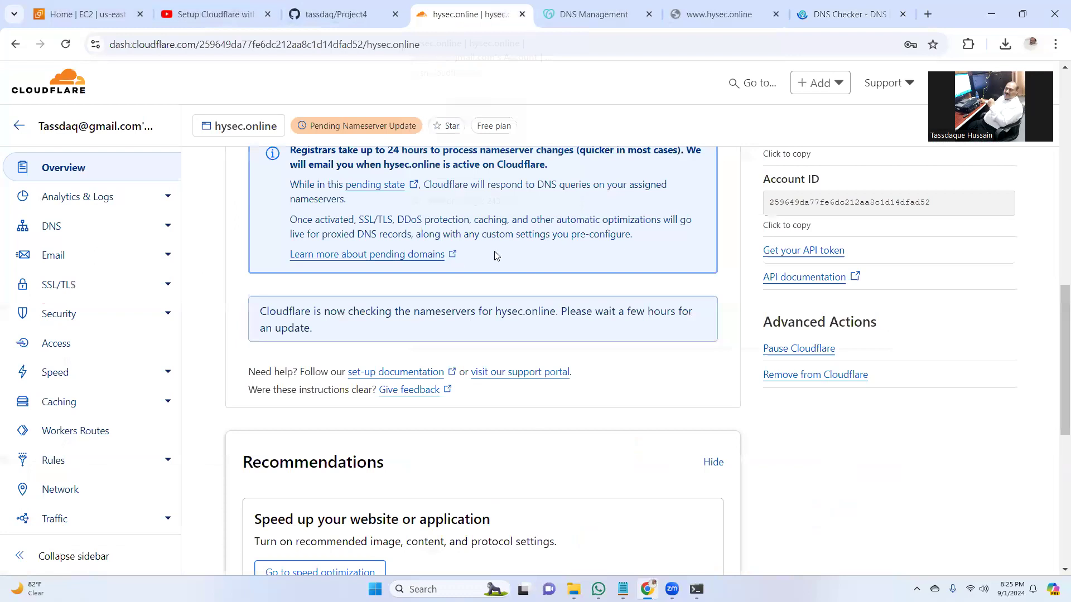
drag(1061, 323, 1055, 113)
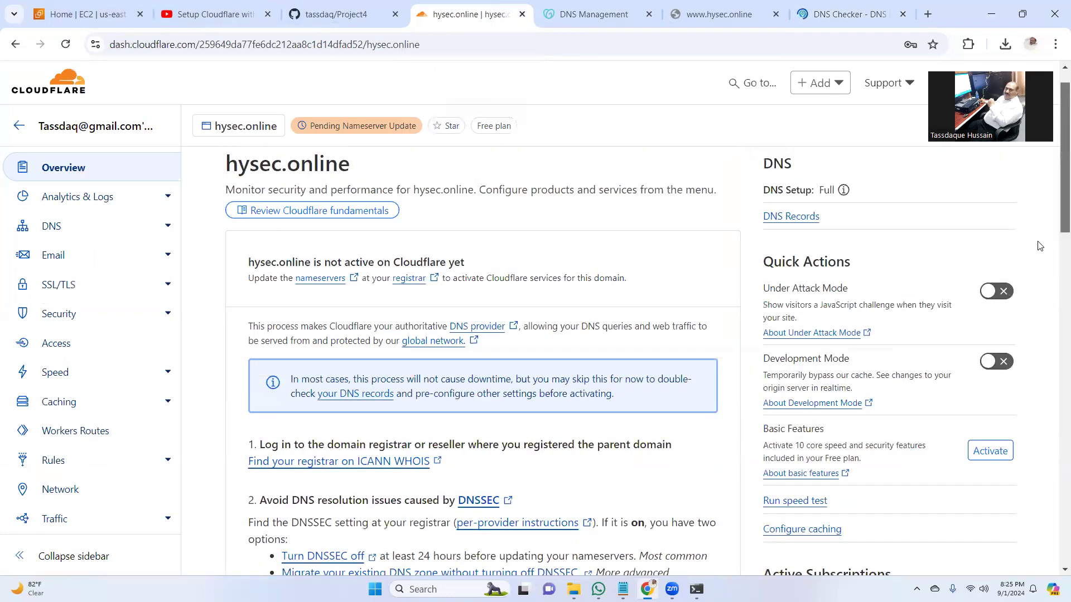
scroll(1032, 301, down, 20)
drag(1021, 369, 1053, 182)
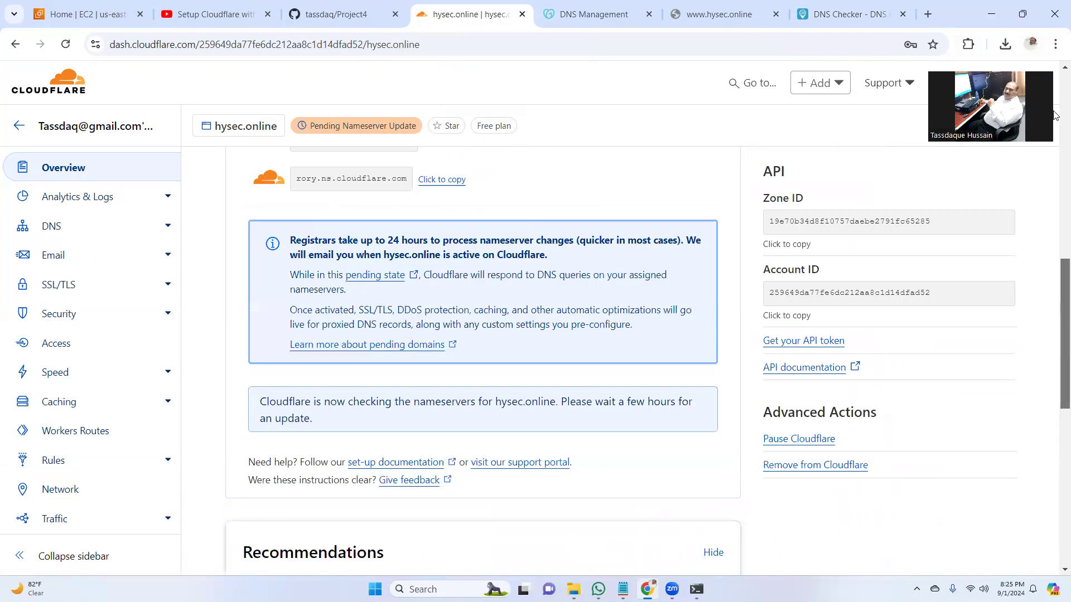
click(62, 285)
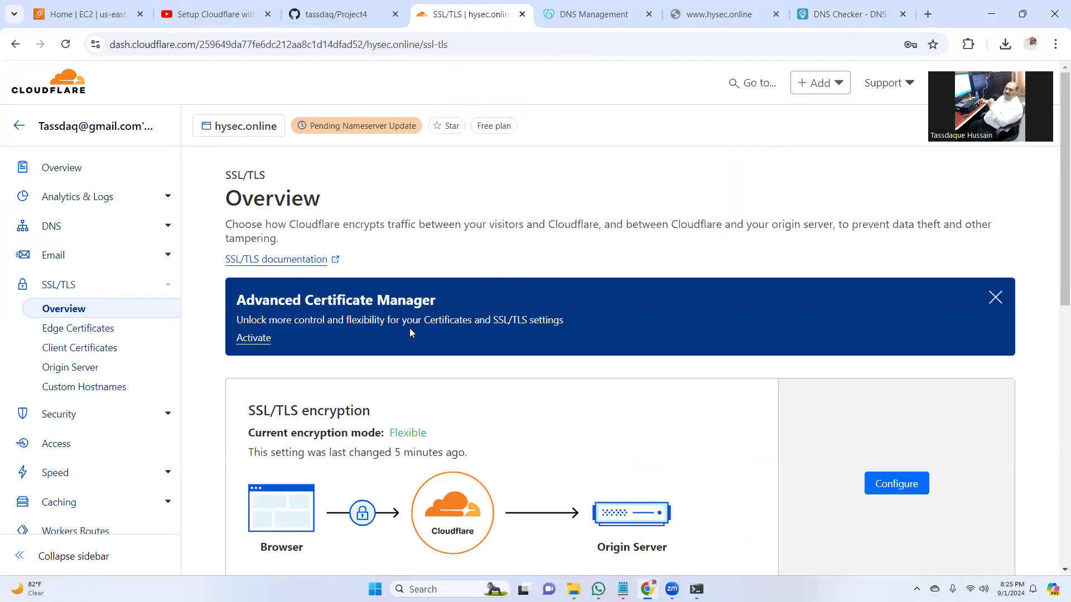
drag(1052, 205, 1048, 377)
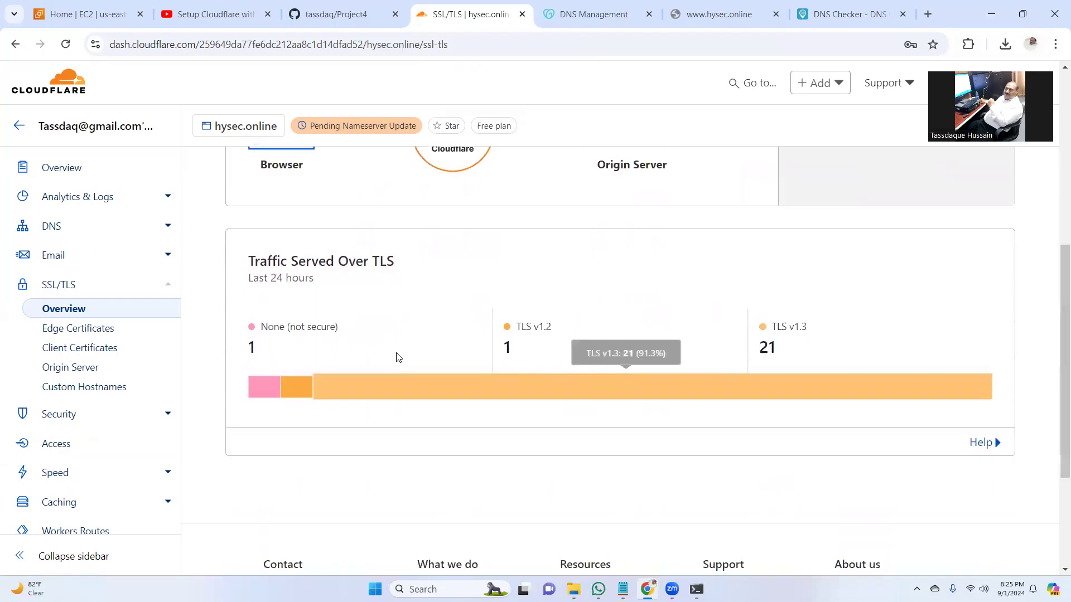
drag(1054, 360, 1054, 152)
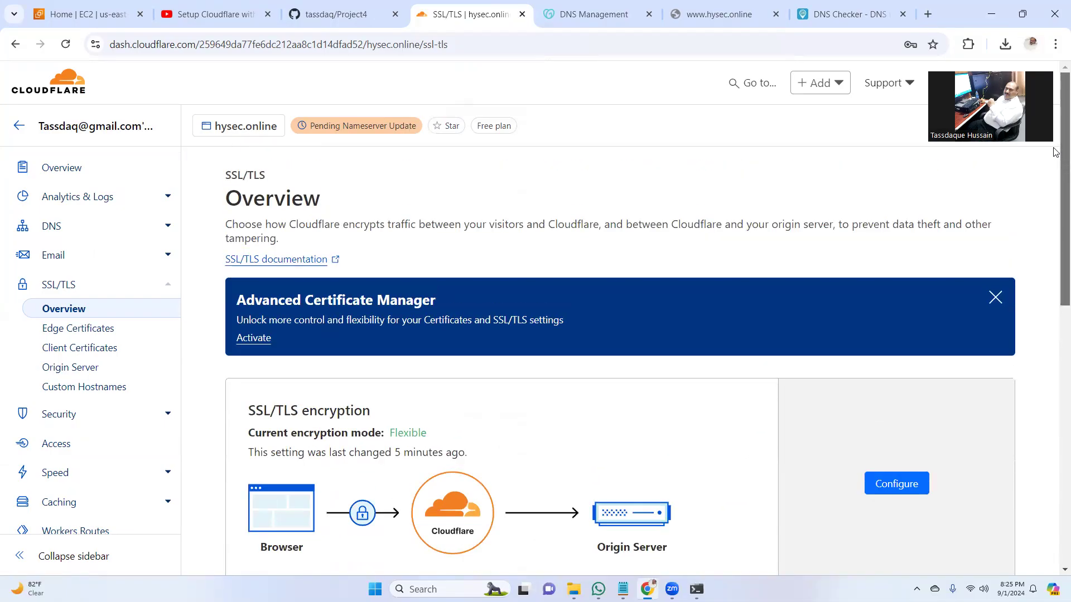
- In Edge Certificates, toggle Always Use HTTPS off and back on
click(82, 330)
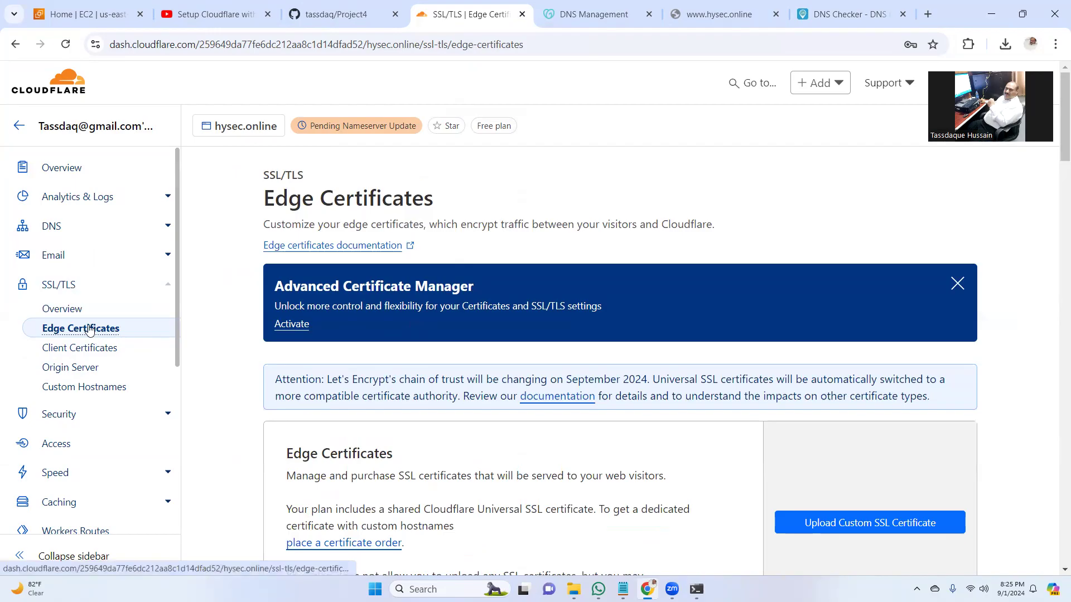
scroll(498, 318, down, 2)
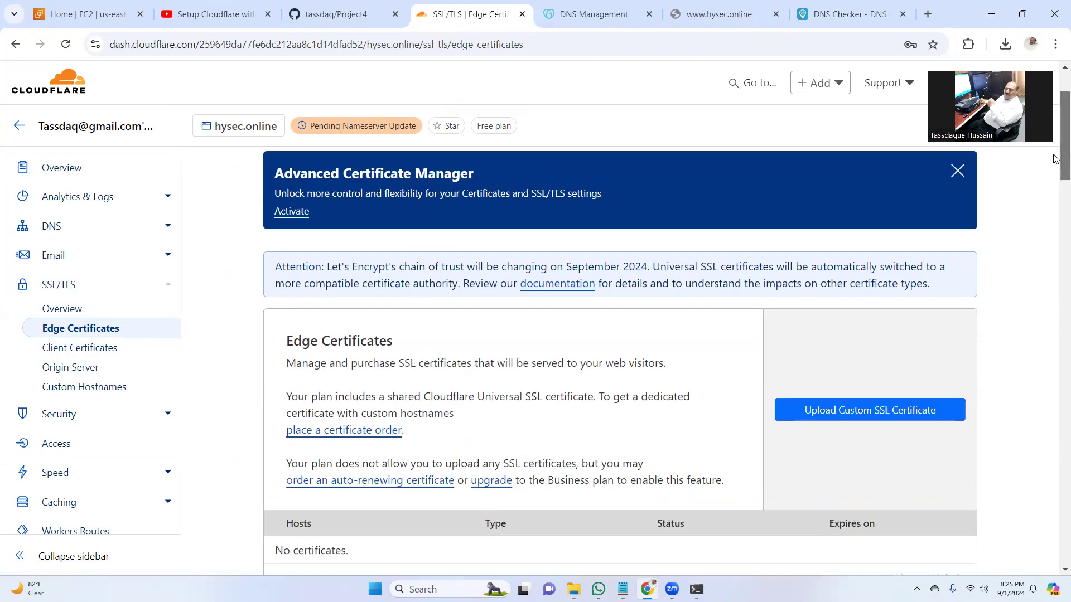
drag(1055, 143, 1042, 261)
click(871, 294)
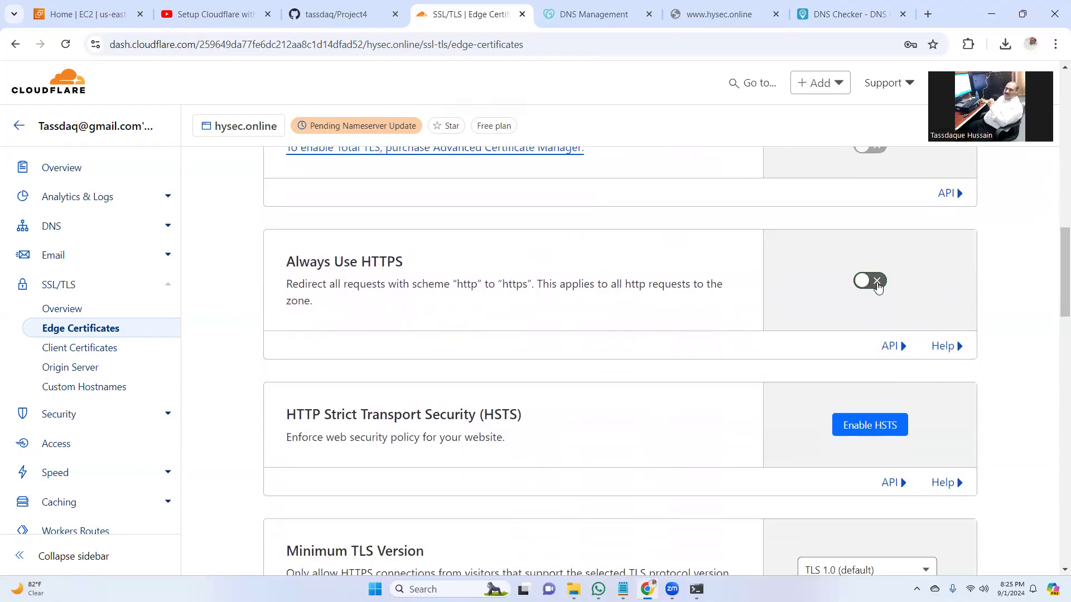
click(877, 287)
drag(1060, 262, 1055, 333)
drag(1054, 445, 1054, 62)
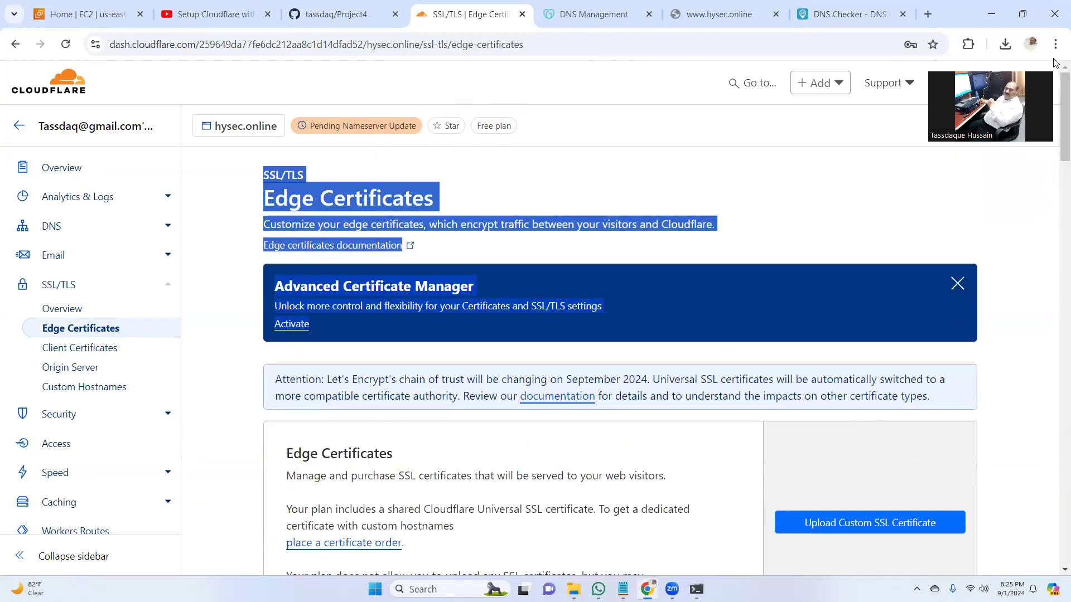
- Reload hysec.online in its tab; it still can't be reached
click(719, 14)
click(641, 45)
key(Return)
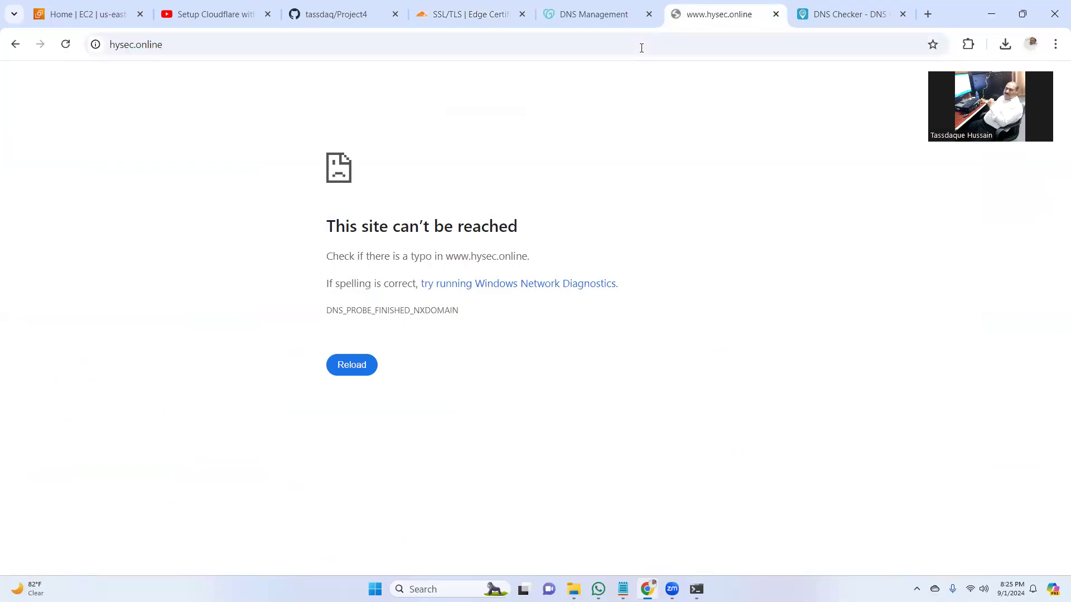
- Confirm GoDaddy lists carla.ns.cloudflare.com and rory.ns.cloudflare.com as hysec.online's nameservers
click(592, 8)
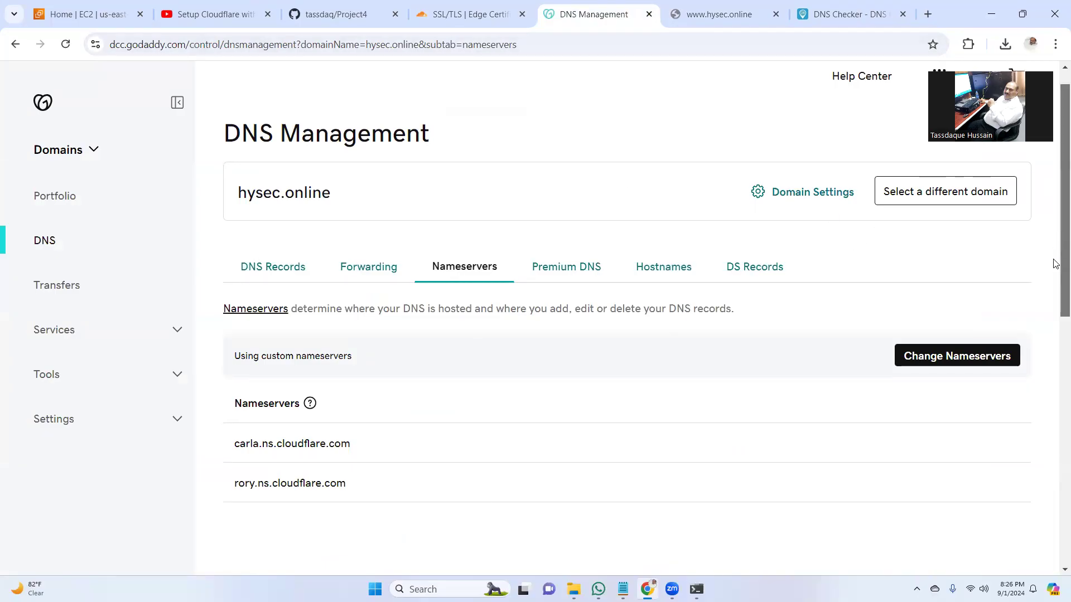
scroll(1055, 267, down, 2)
scroll(1055, 267, up, 3)
click(711, 14)
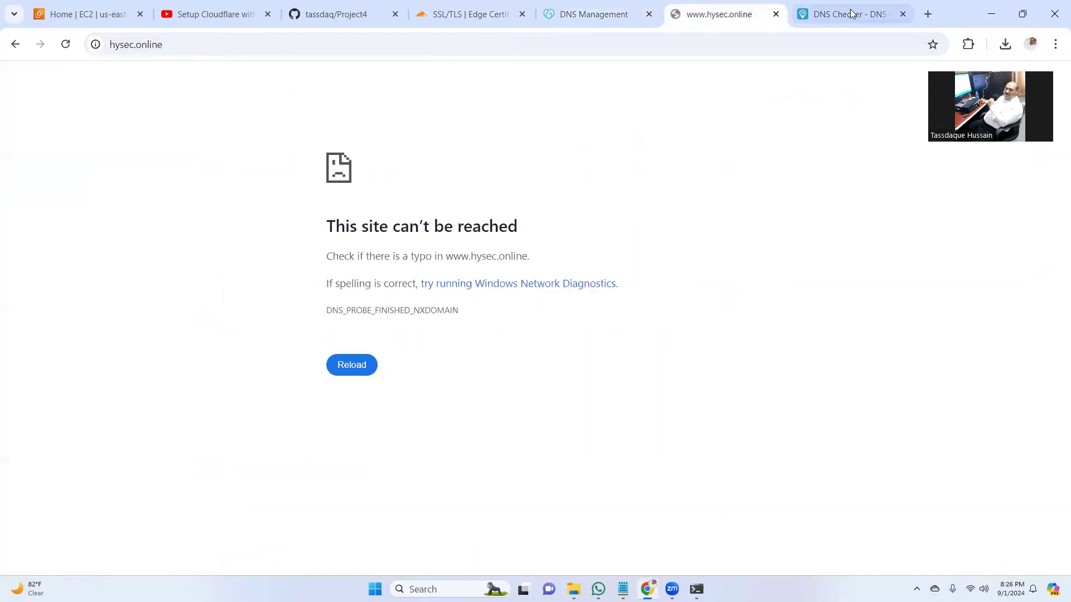
click(850, 12)
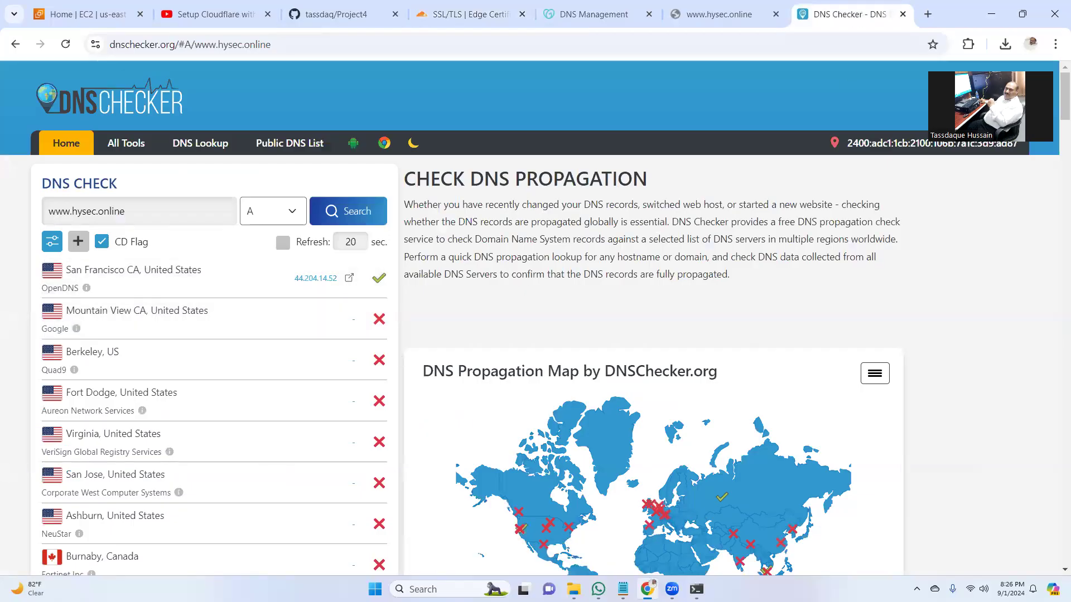
click(672, 589)
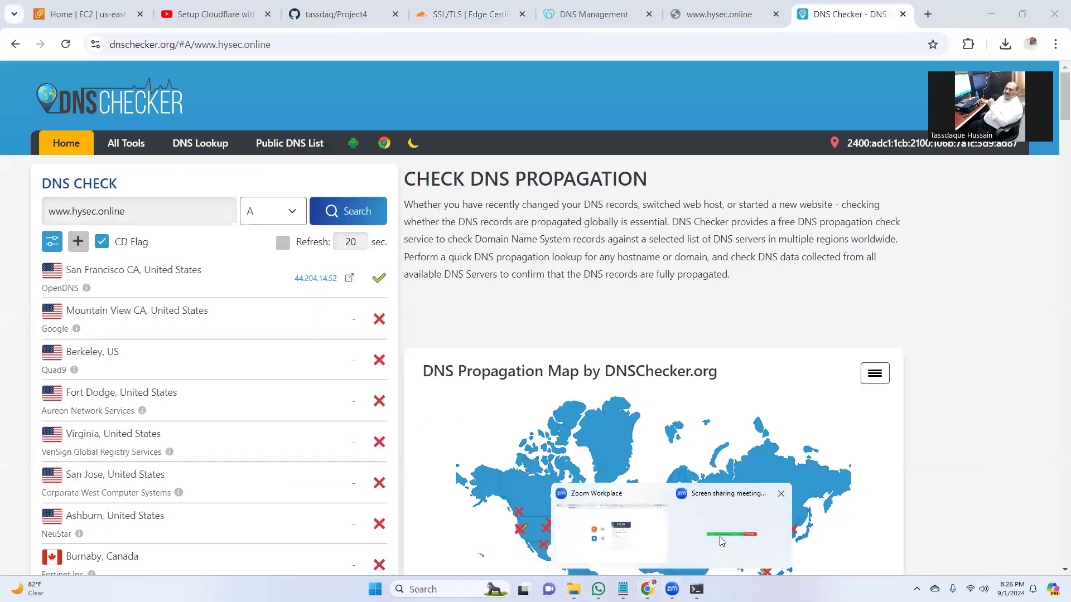
click(638, 537)
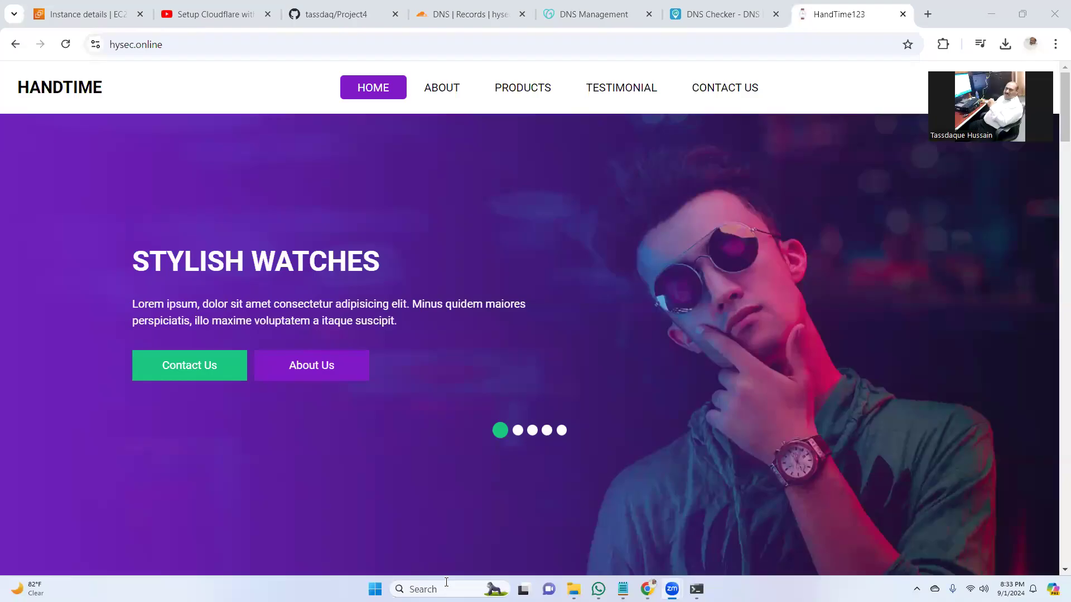
click(759, 46)
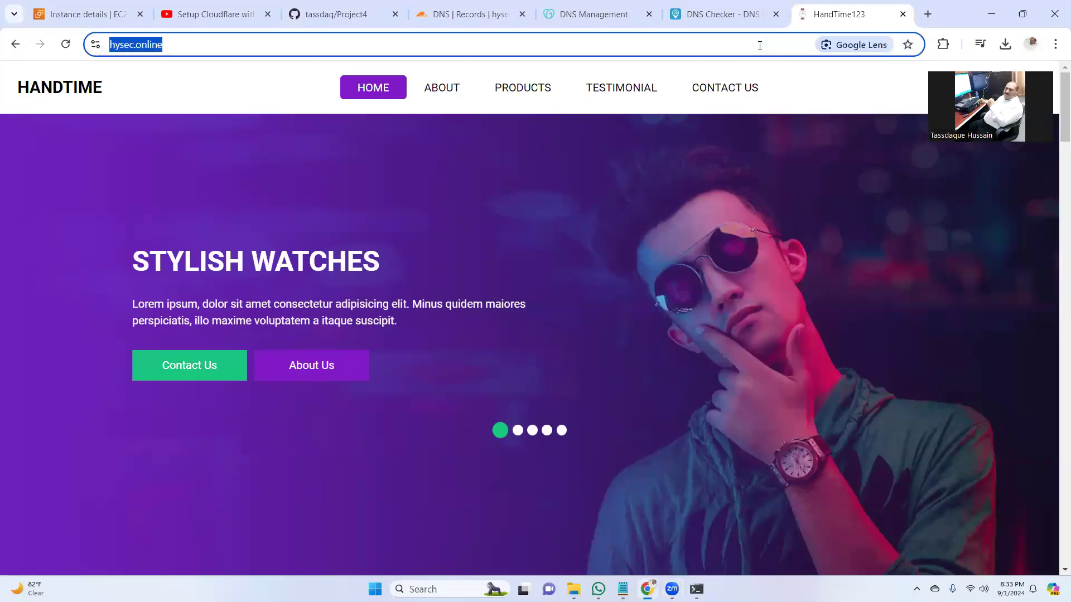
key(Return)
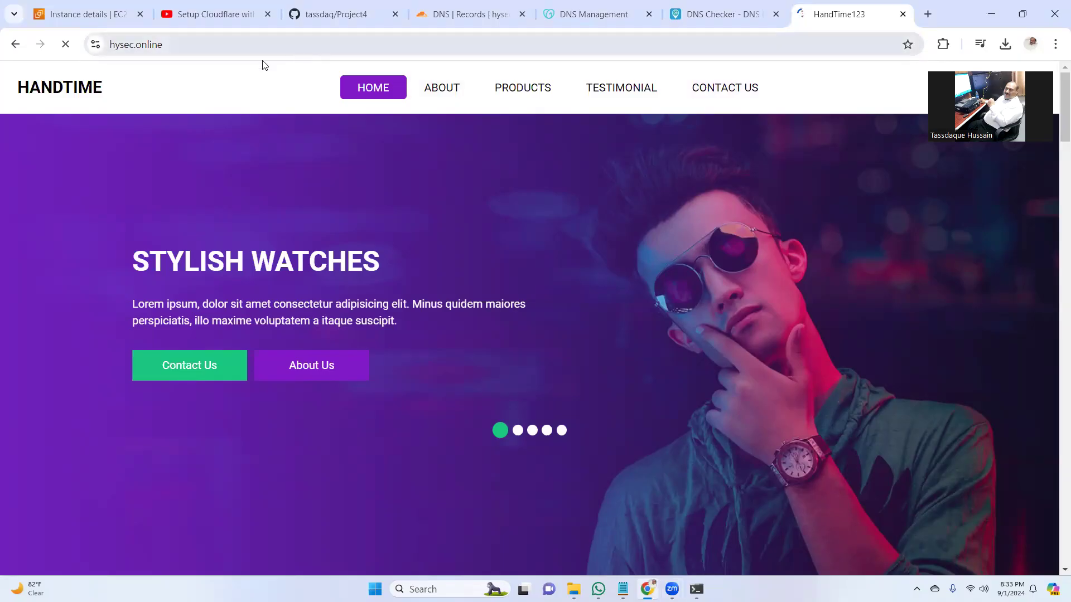
click(241, 40)
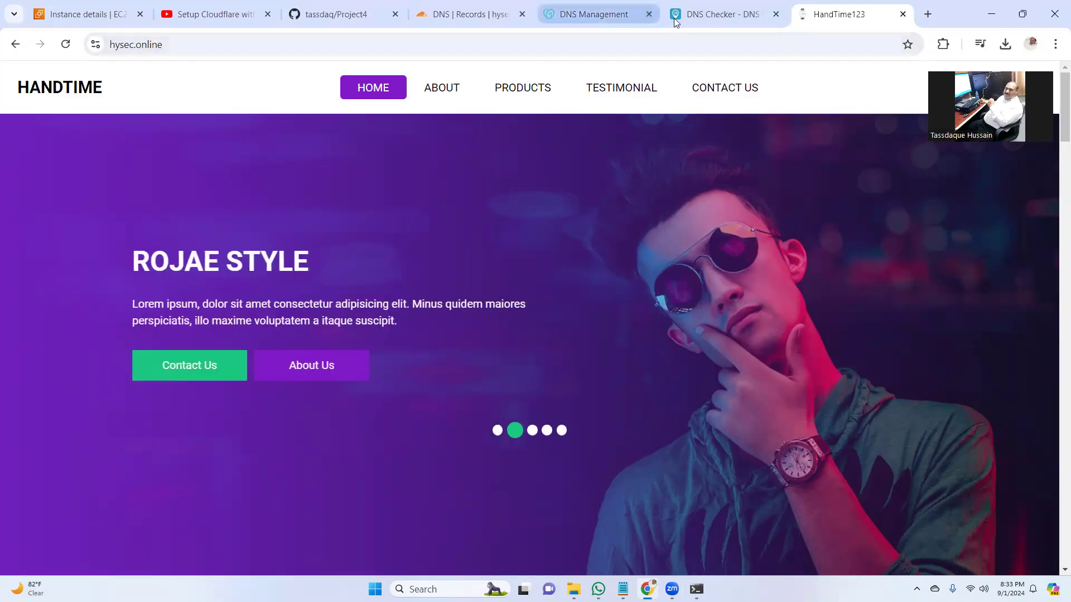
click(703, 18)
click(364, 221)
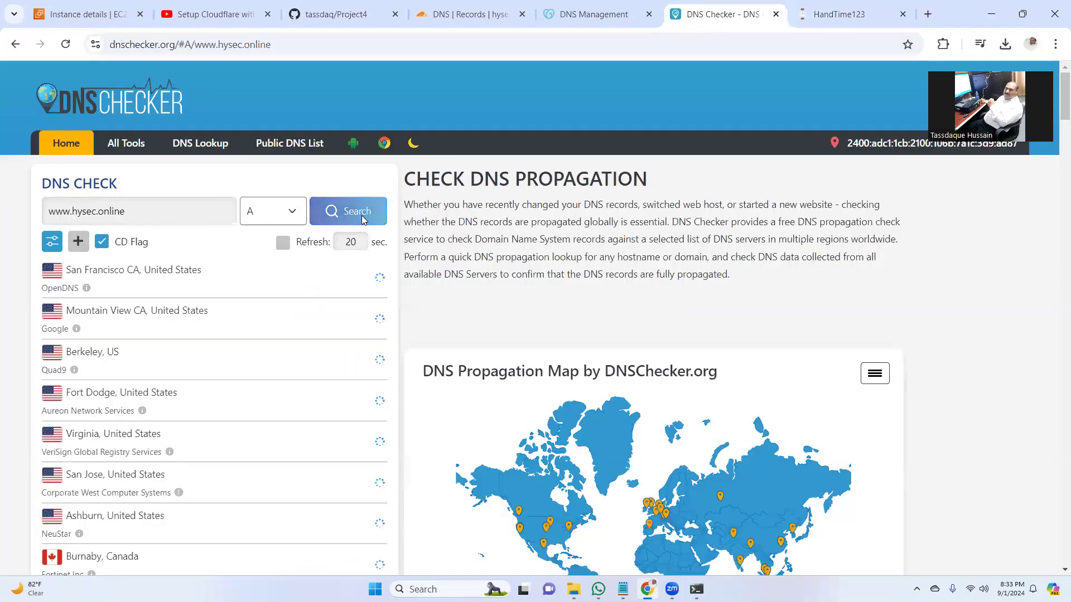
mouse_move(1056, 94)
mouse_down()
mouse_move(1054, 178)
mouse_move(1054, 92)
mouse_up()
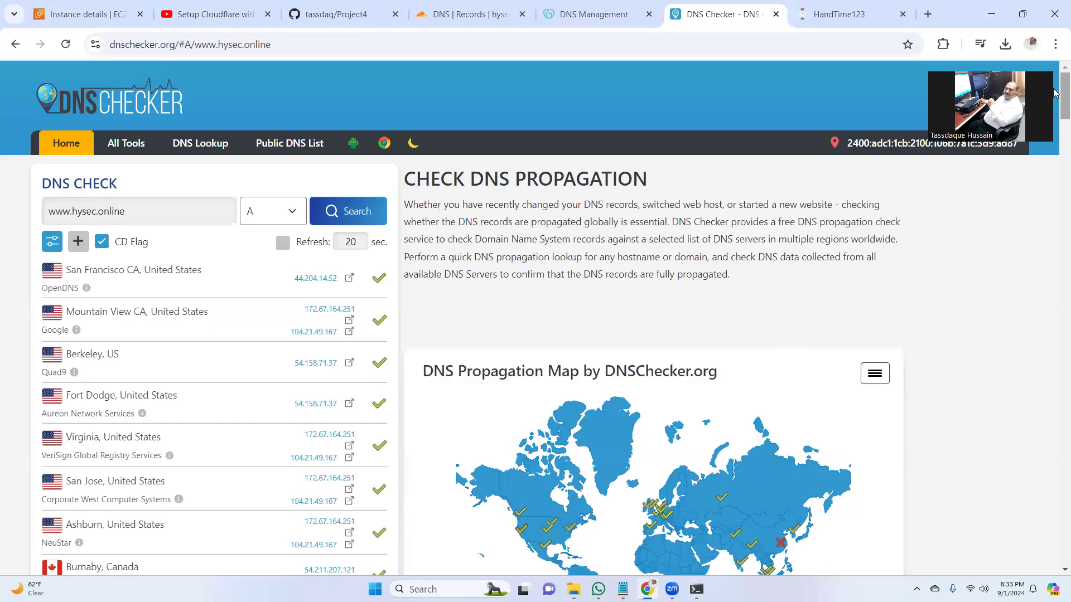
click(926, 15)
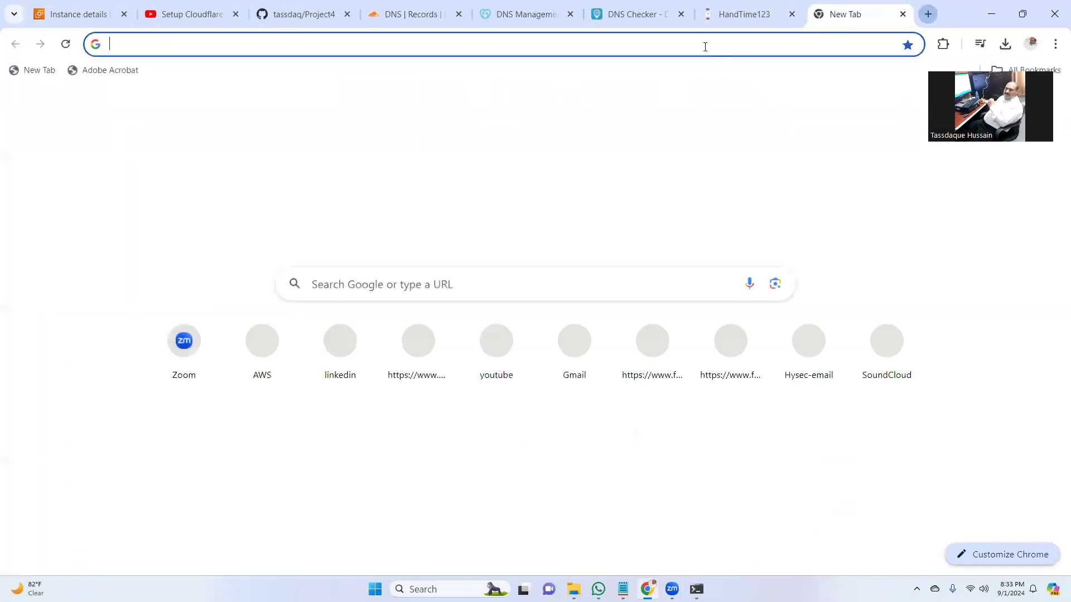
- Load hysec.online in the new tab, showing the HandTime Stylish Watches homepage
click(705, 47)
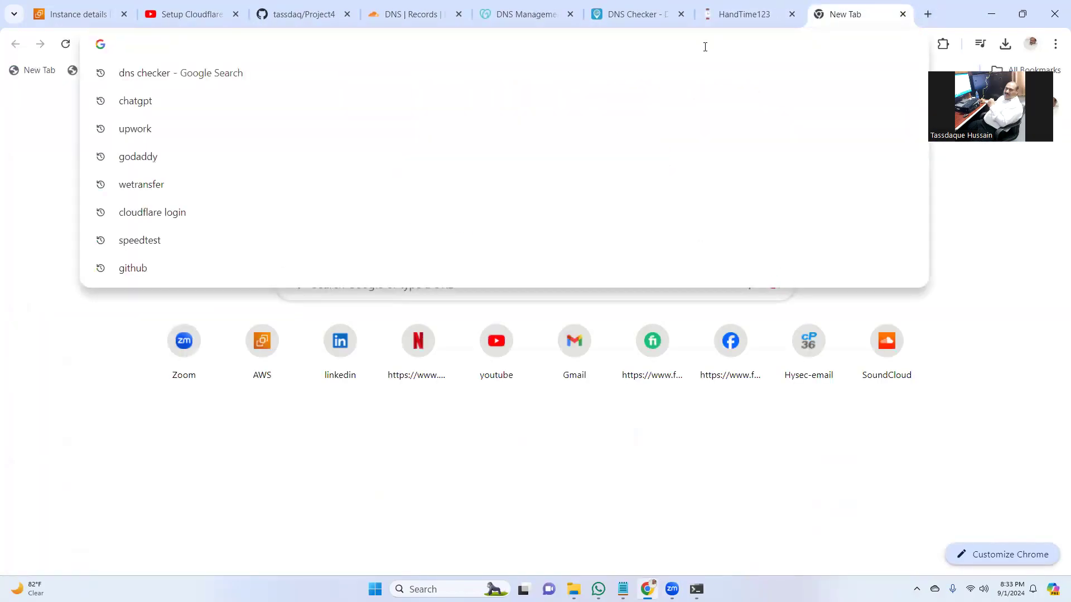
text(hysec.o)
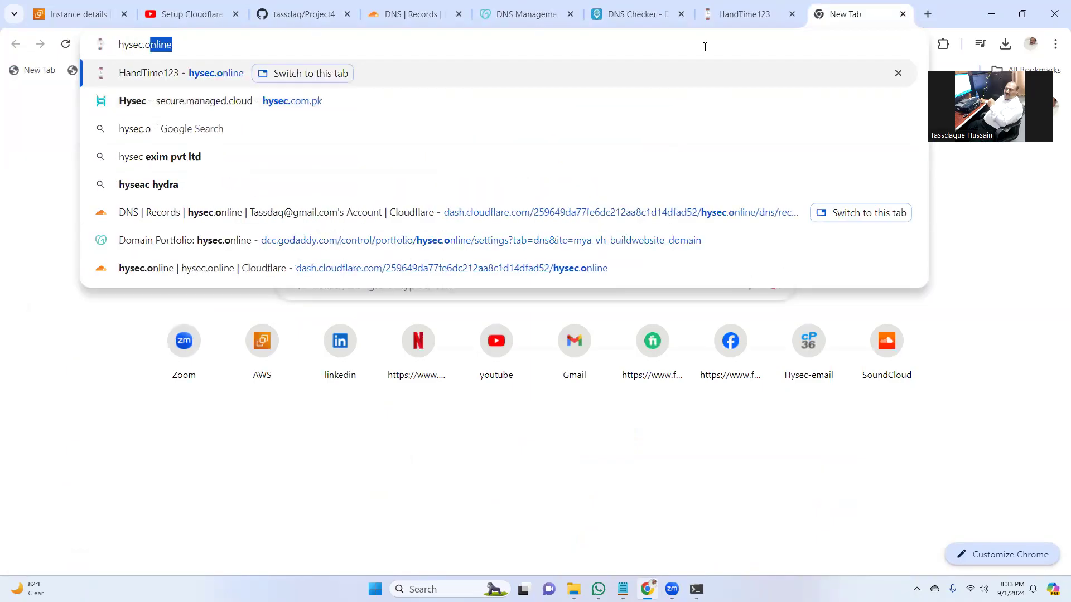
text(nline)
key(Return)
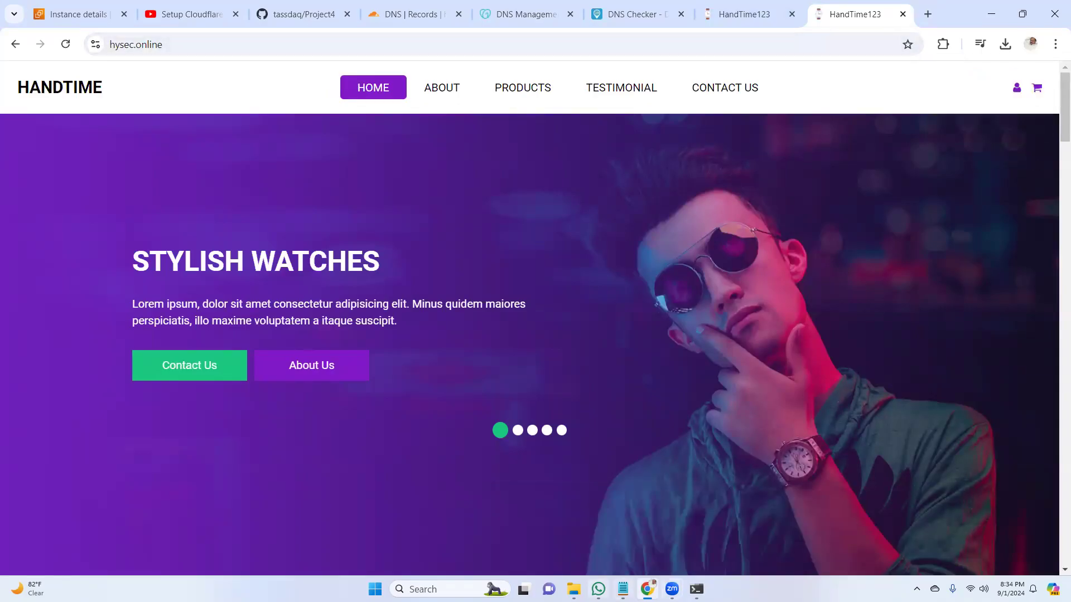
mouse_move(672, 590)
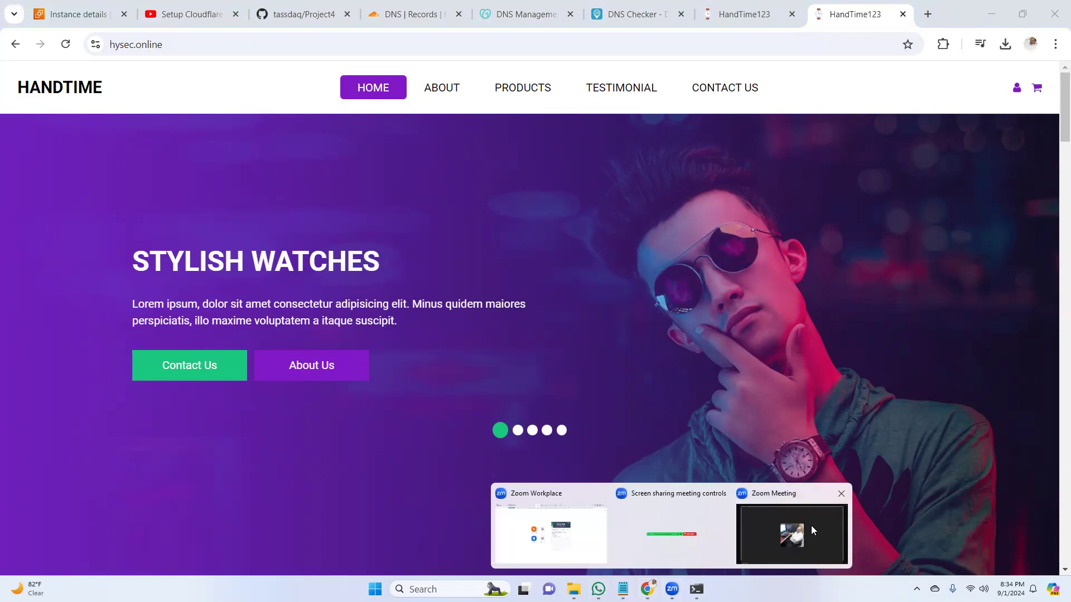
click(811, 539)
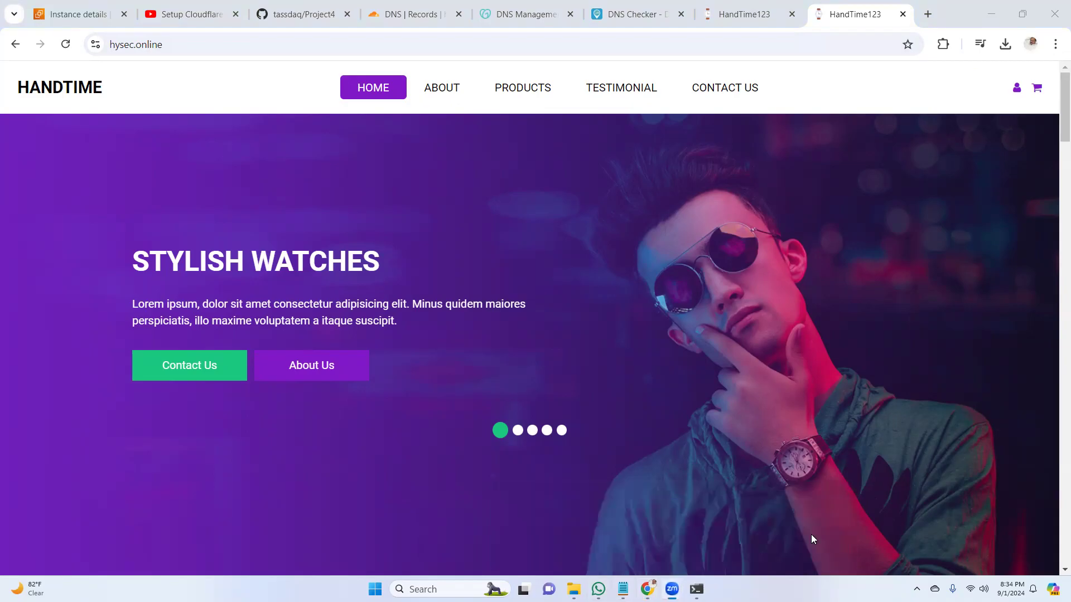